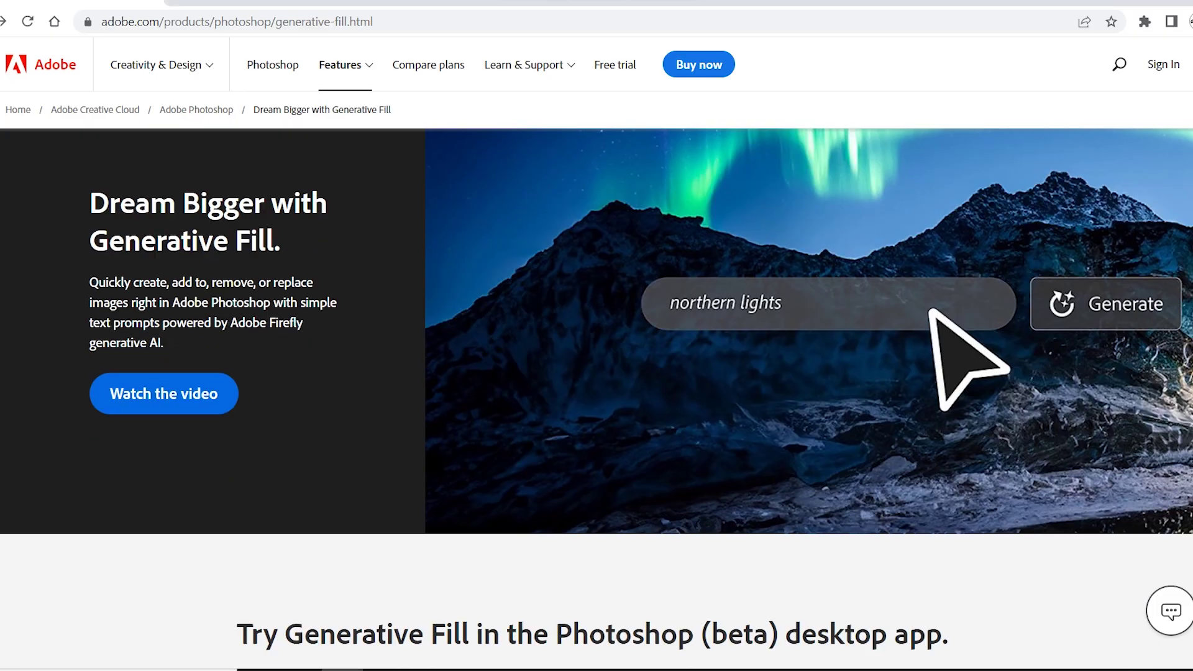
Step: Scroll down through the Generative Fill feature sections on Adobe's page
scroll(596, 398, down, 8)
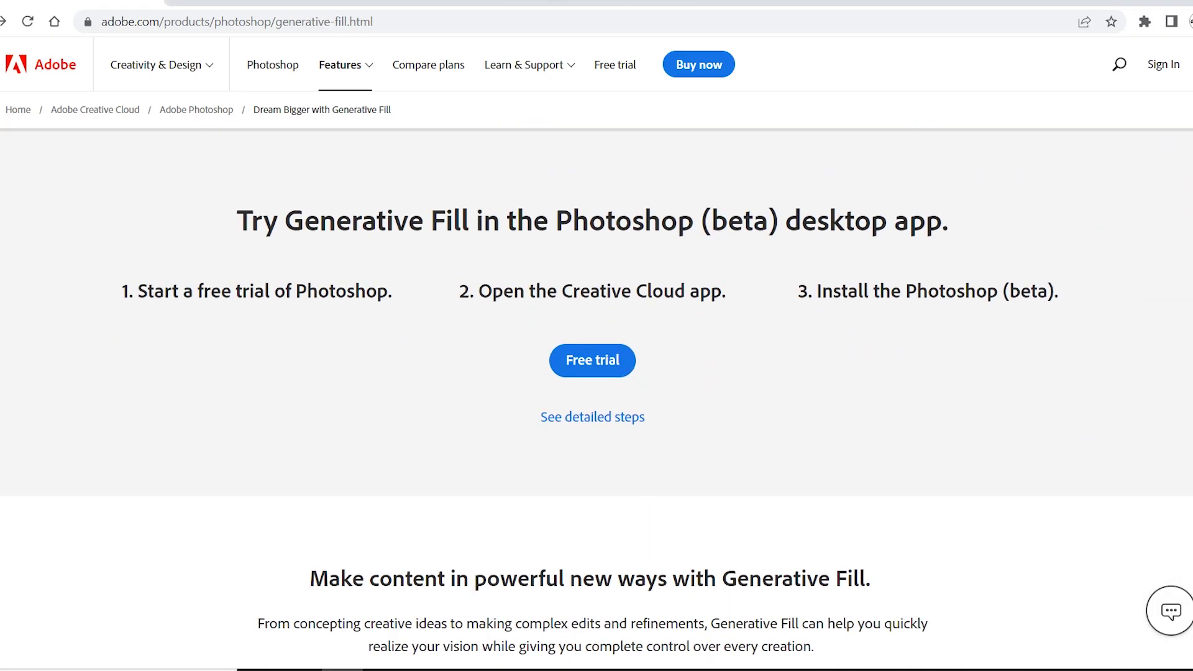
scroll(597, 398, down, 5)
scroll(597, 398, down, 3)
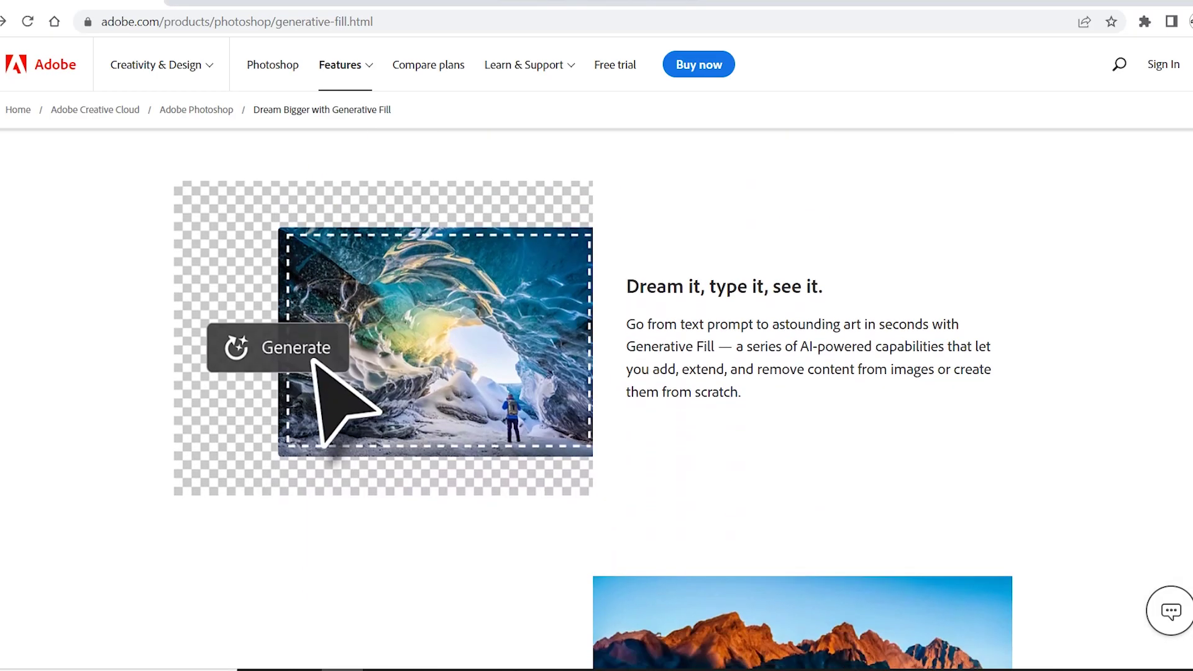
scroll(596, 397, down, 6)
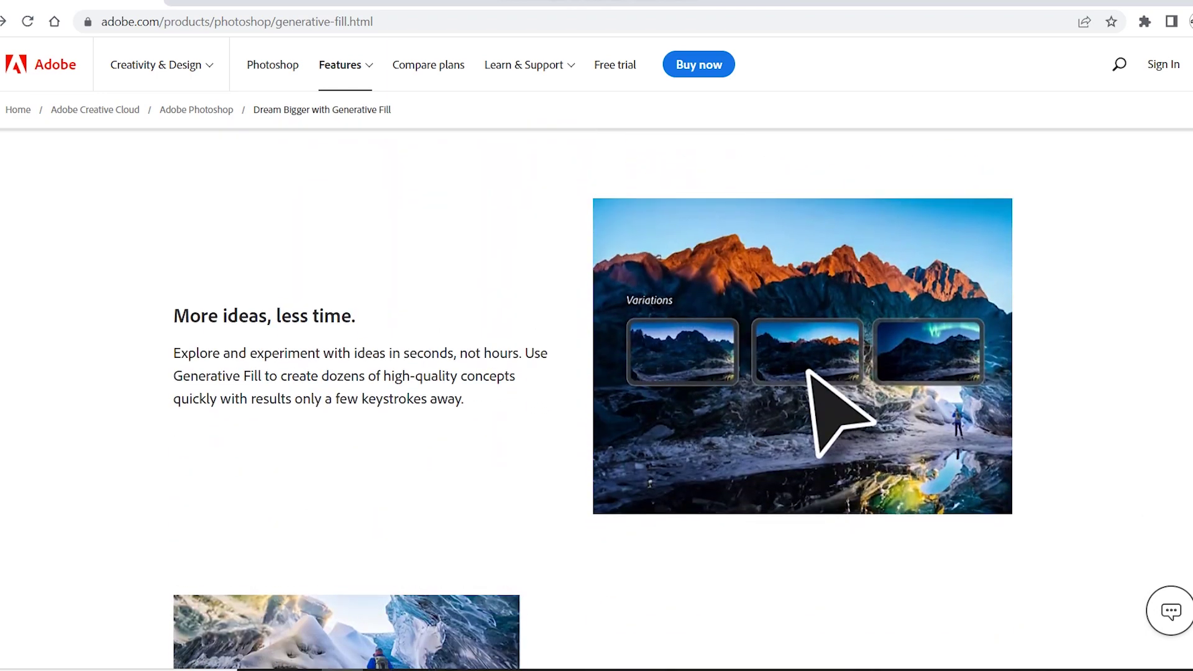
scroll(1185, 312, down, 6)
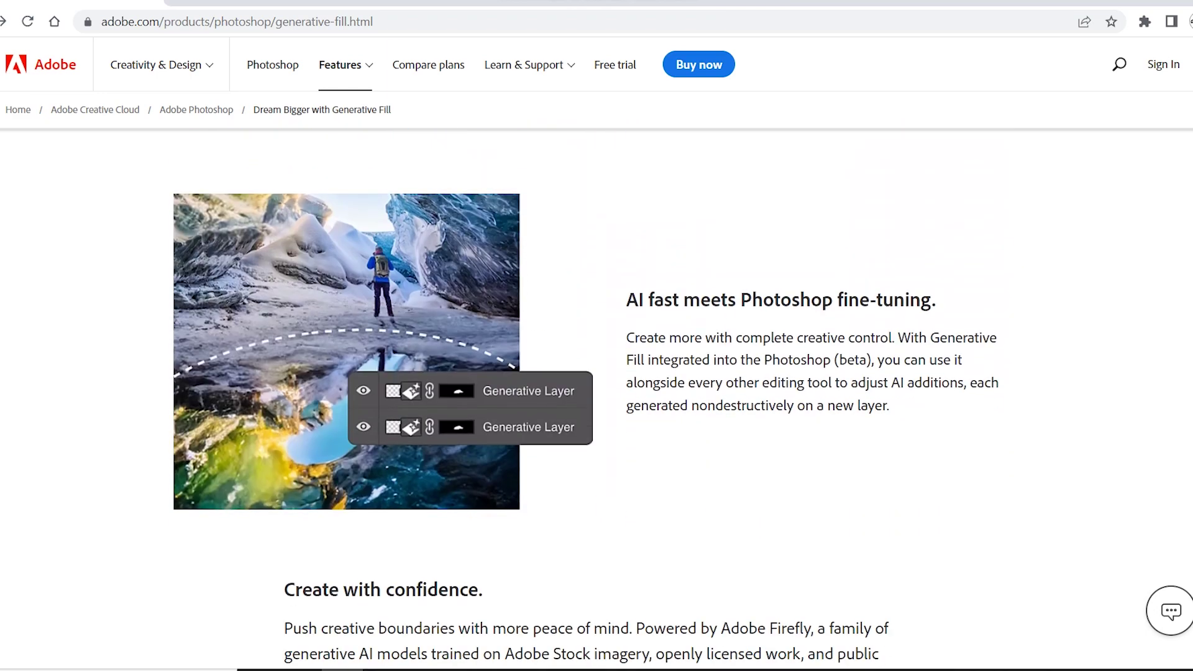
scroll(597, 397, down, 18)
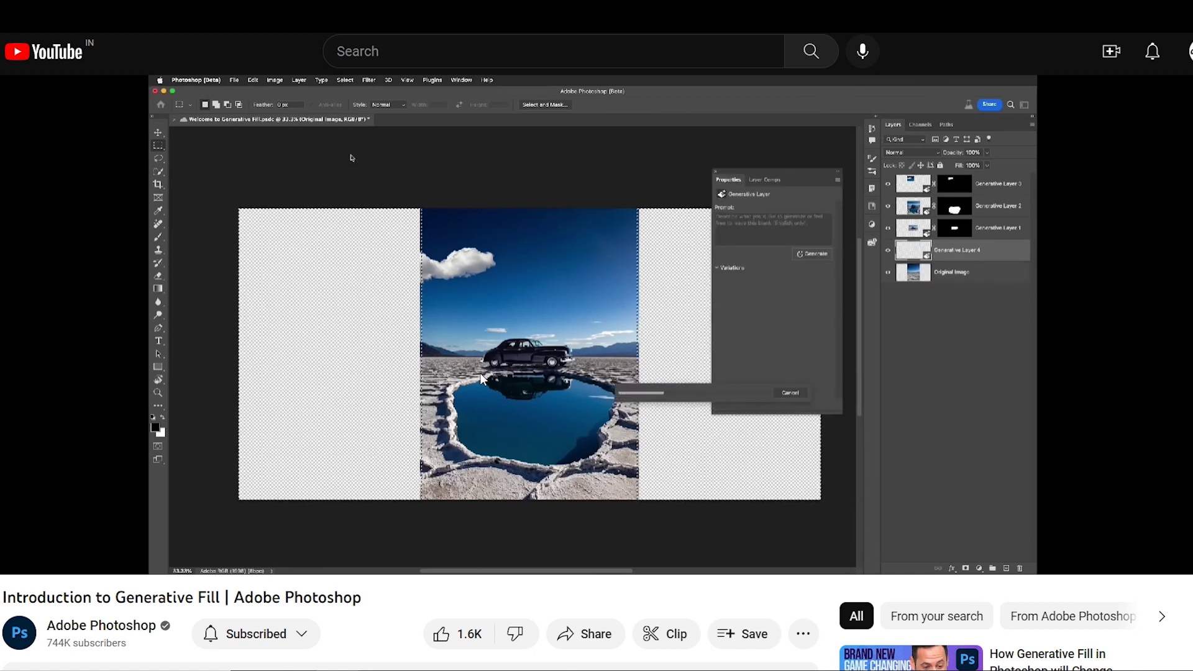
Step: Watch the tutorial full screen until 'Classic car from the 50's' generates a black vintage car
key(f)
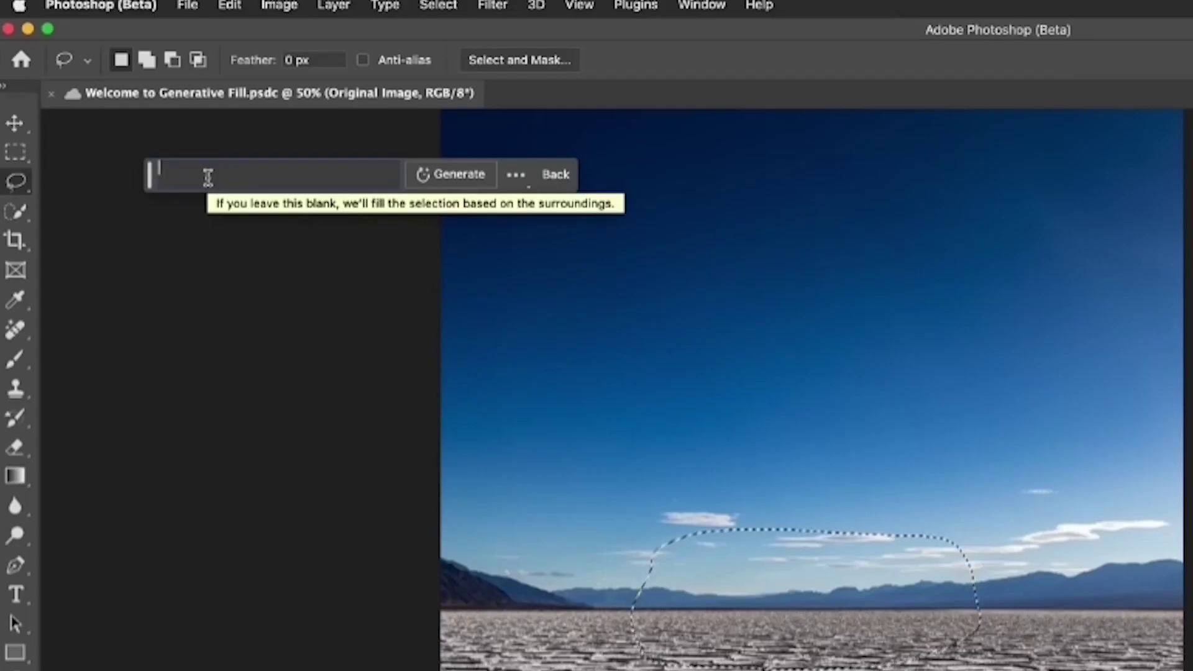
text(Class)
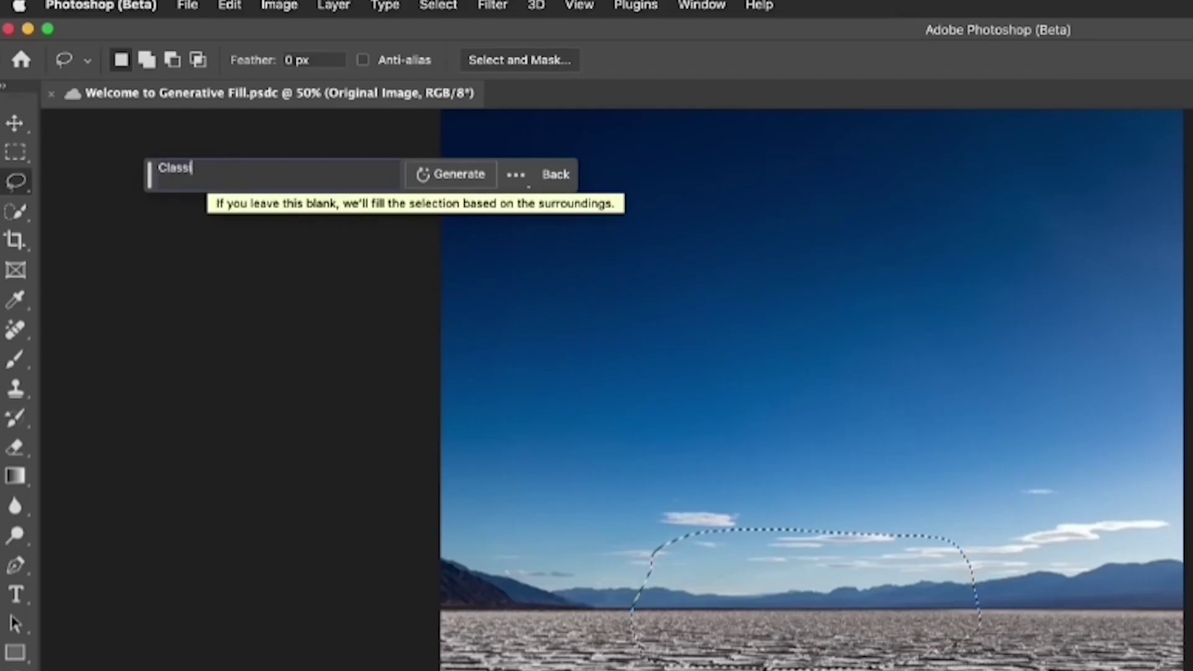
text(ic car from t)
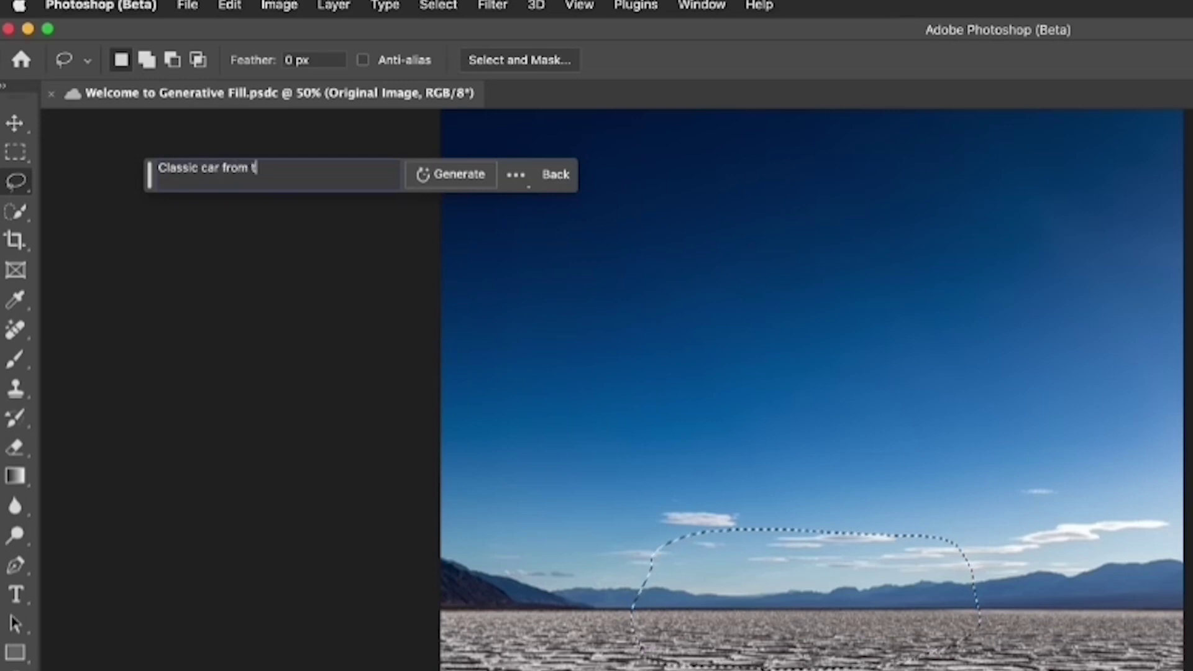
text(he 50's)
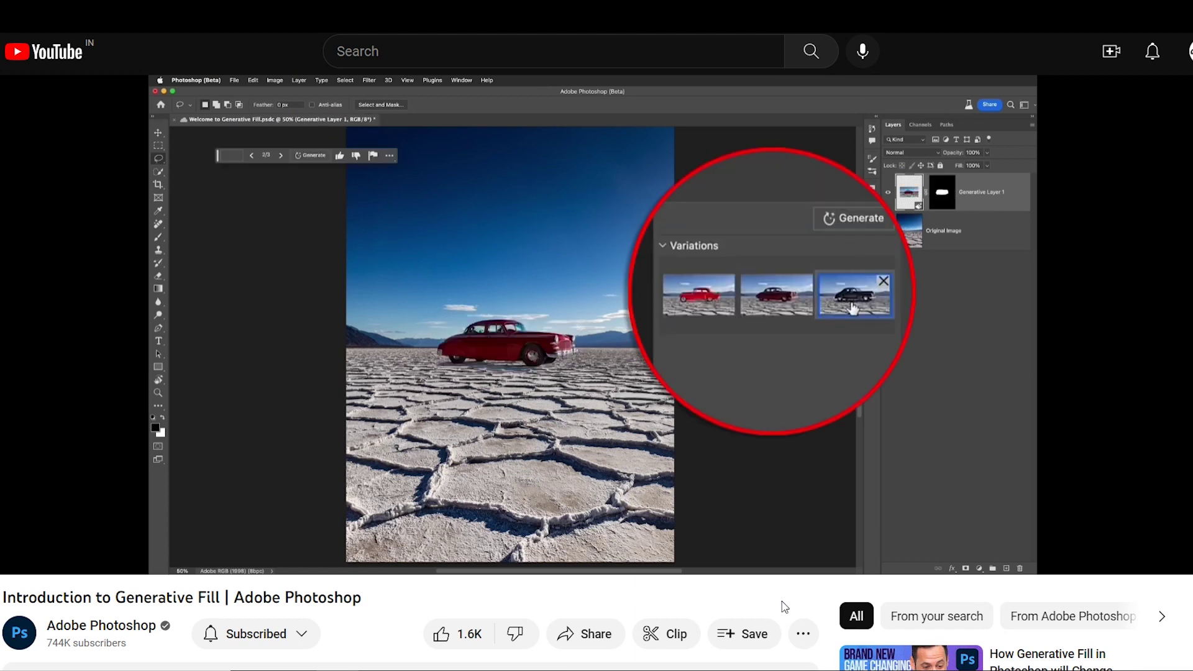
key(f)
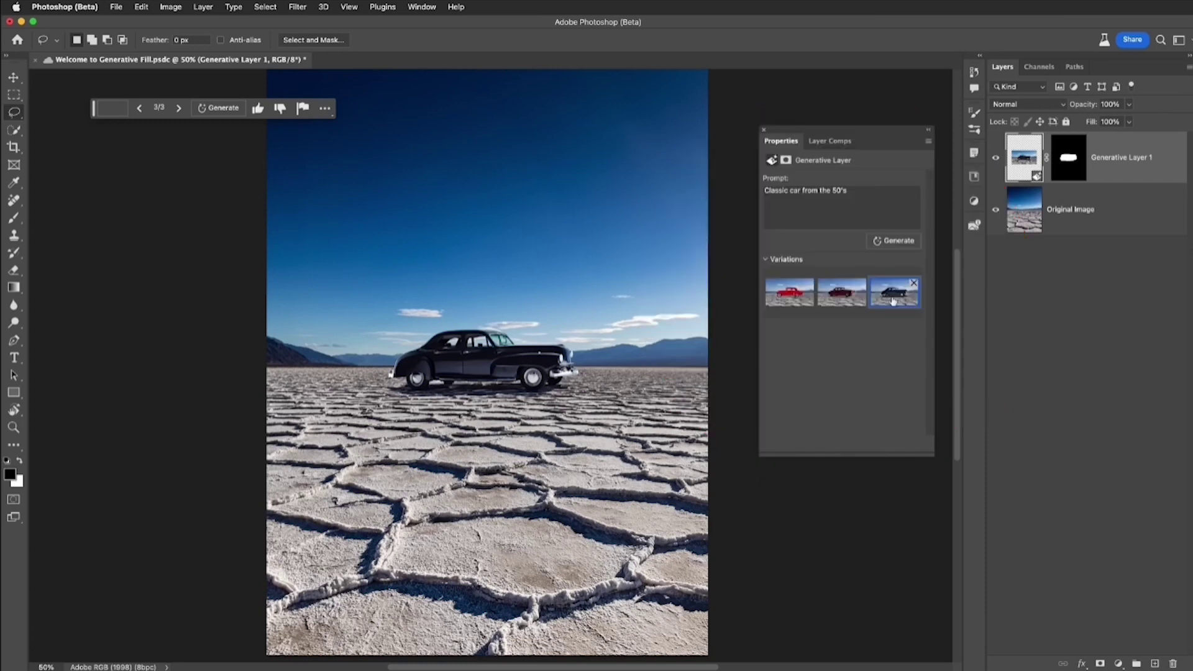
key(f)
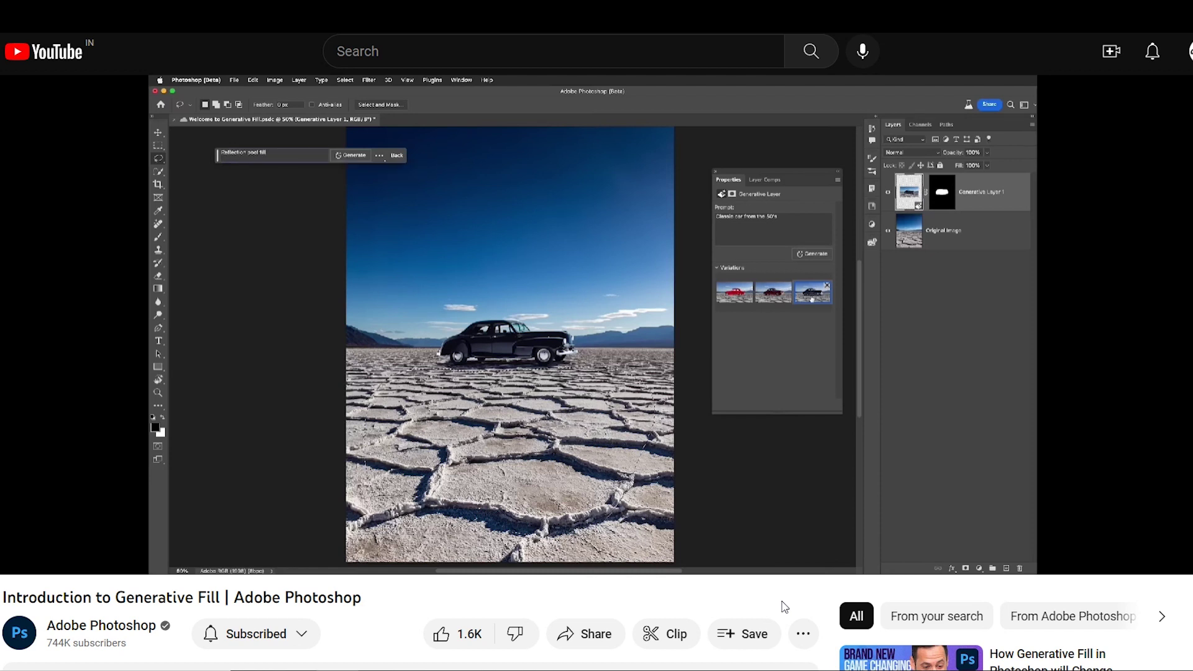
Step: Toggle full screen through the reflection-pool demo until the hilltop castle appears
key(f)
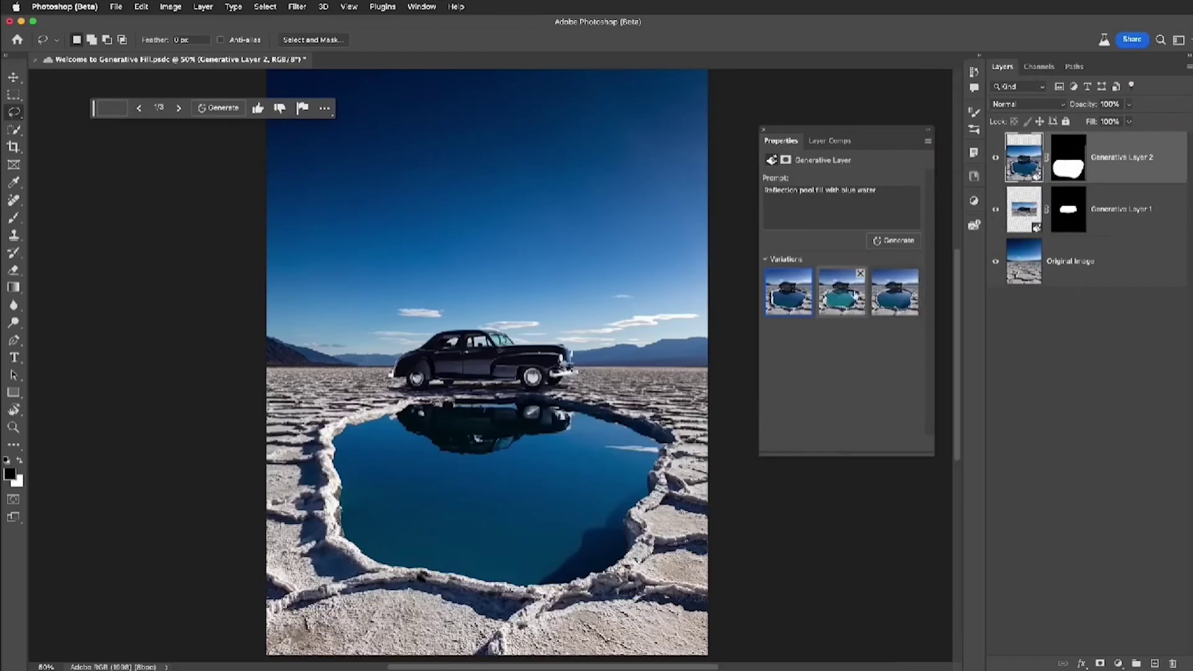
key(f)
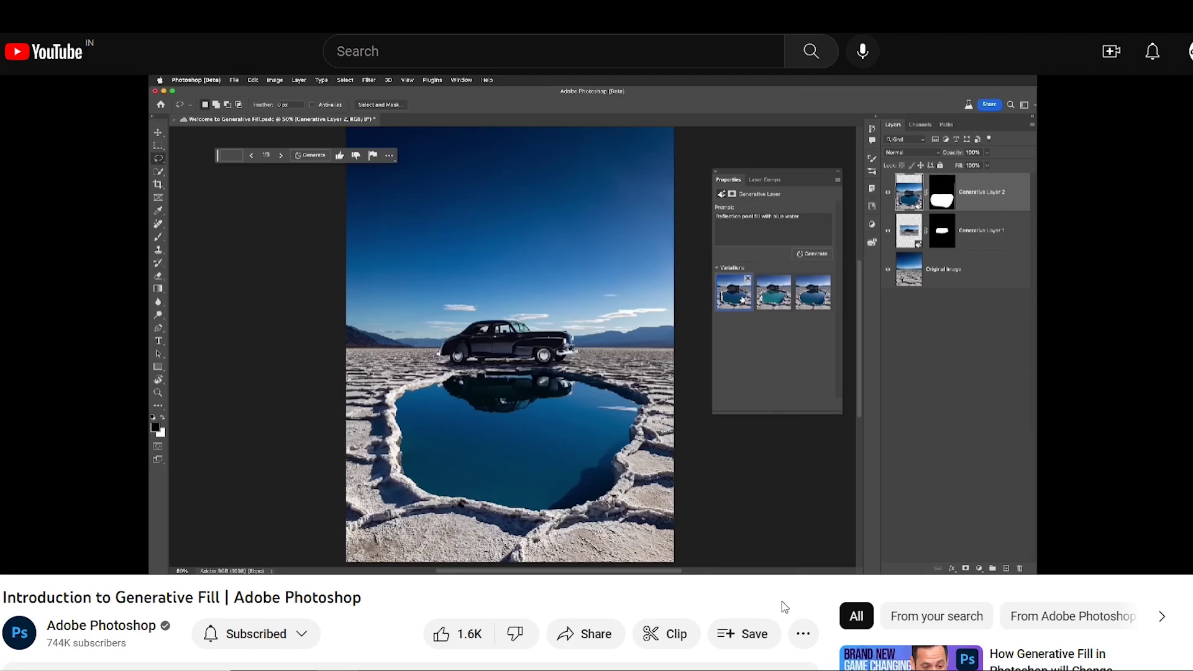
key(f)
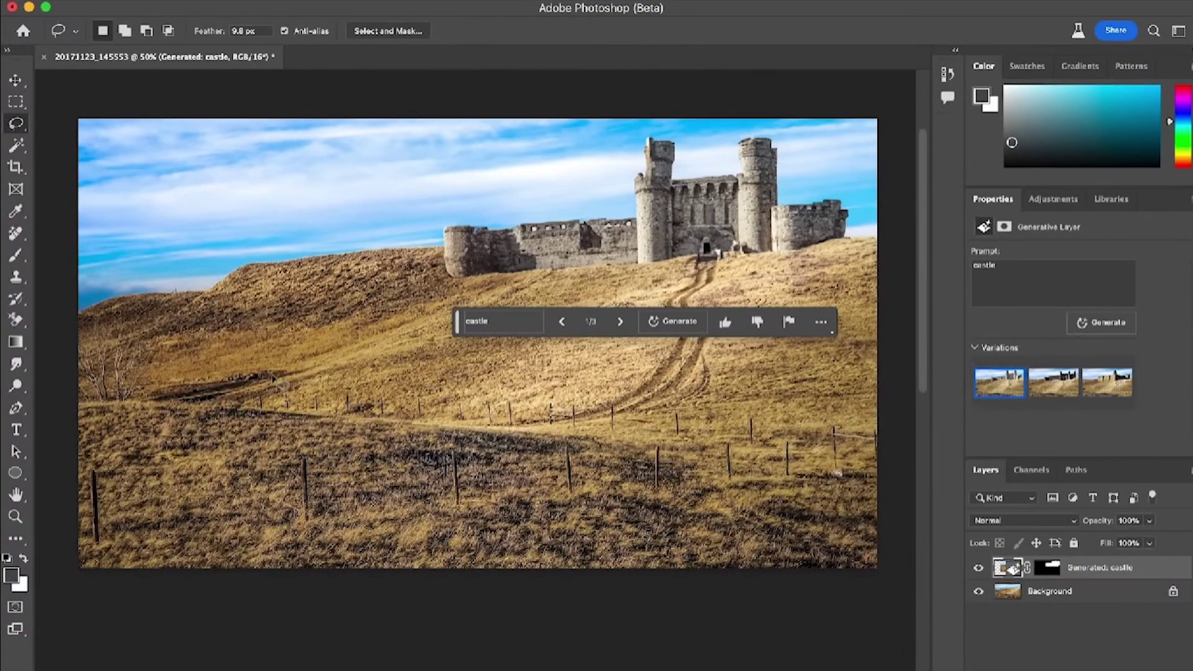
Step: Lasso the mid-hill fence and remove it with a blank-prompt Generative Fill
click(347, 391)
drag(445, 391, 503, 426)
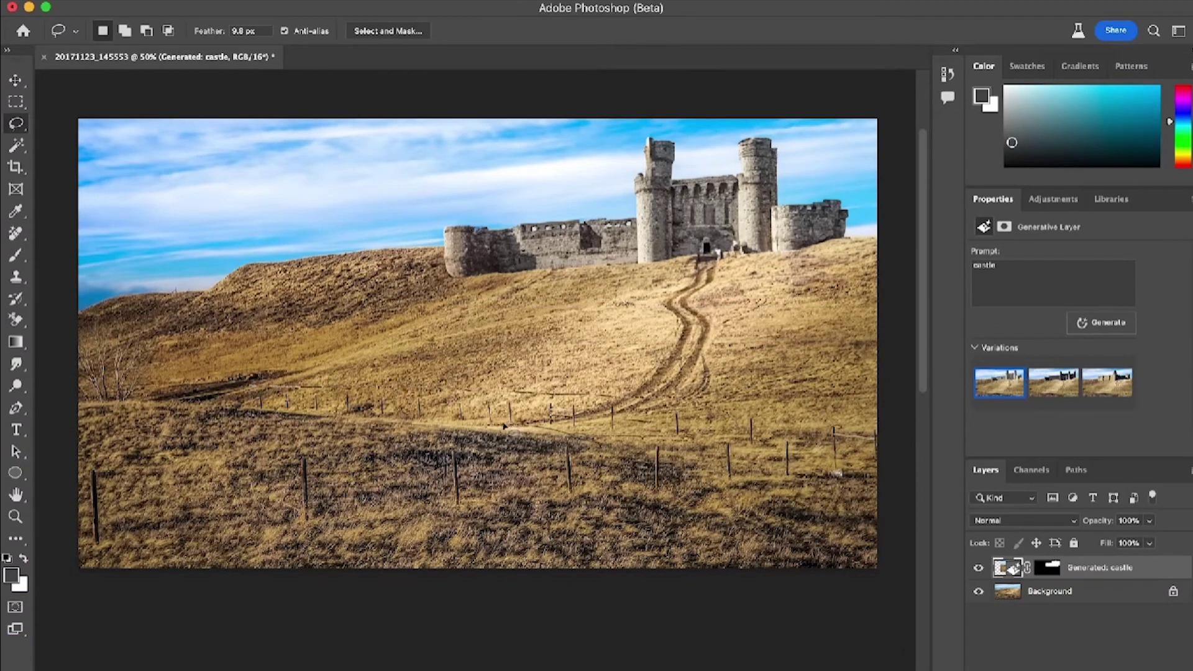
drag(268, 414, 251, 399)
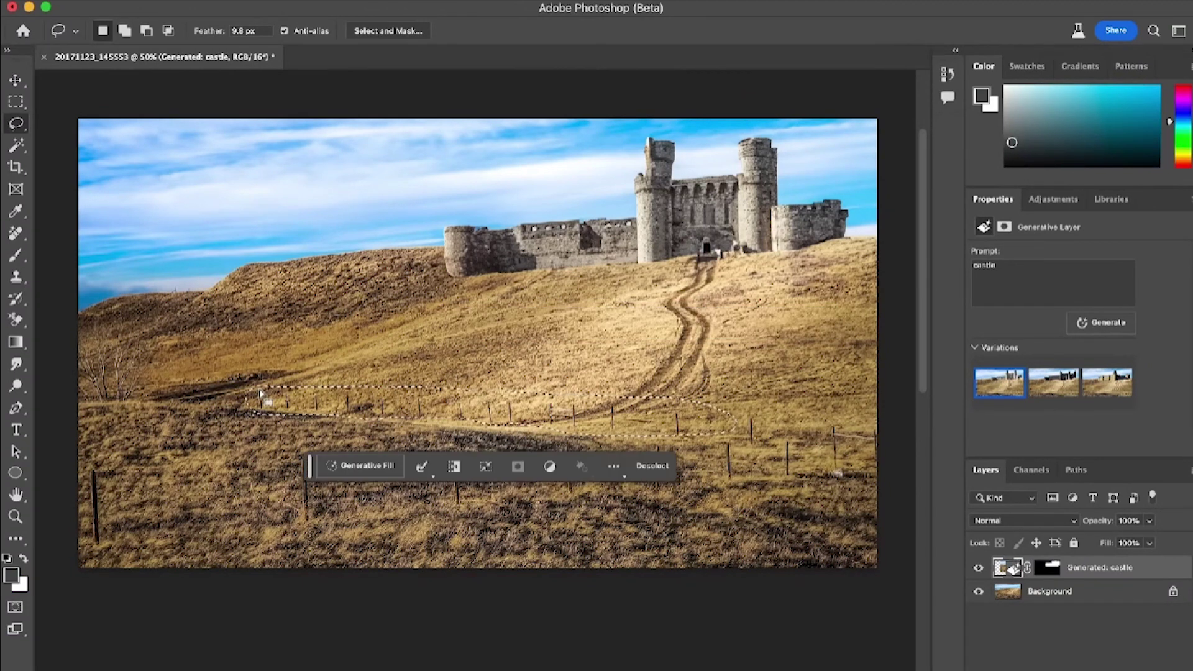
click(365, 466)
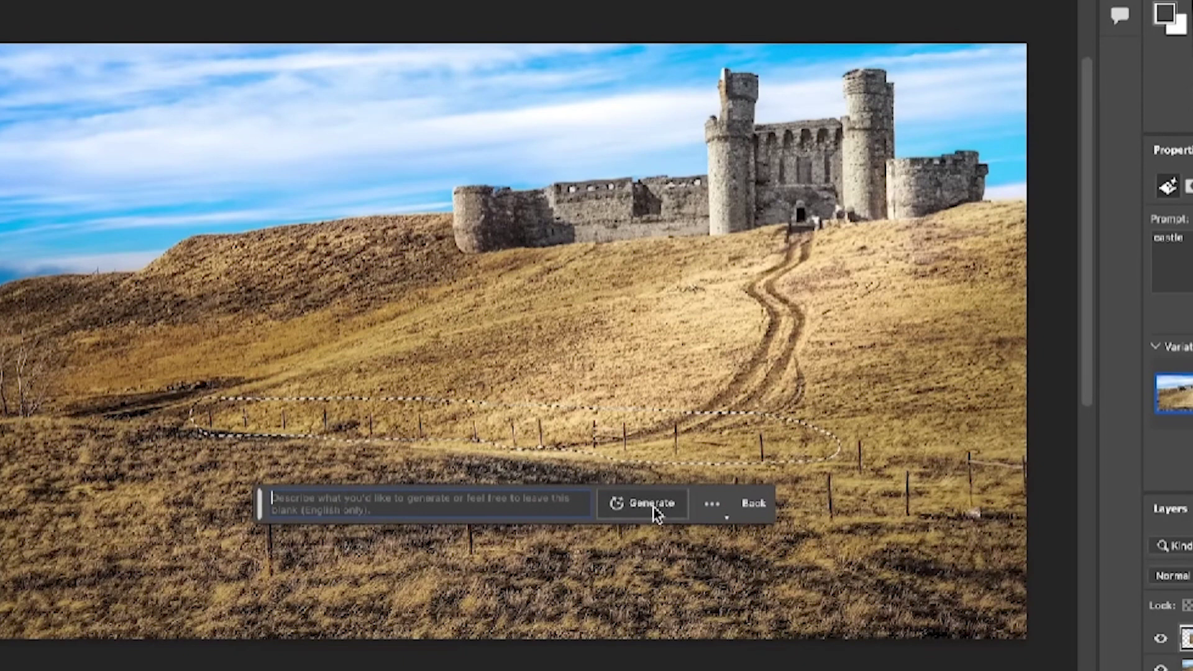
click(653, 505)
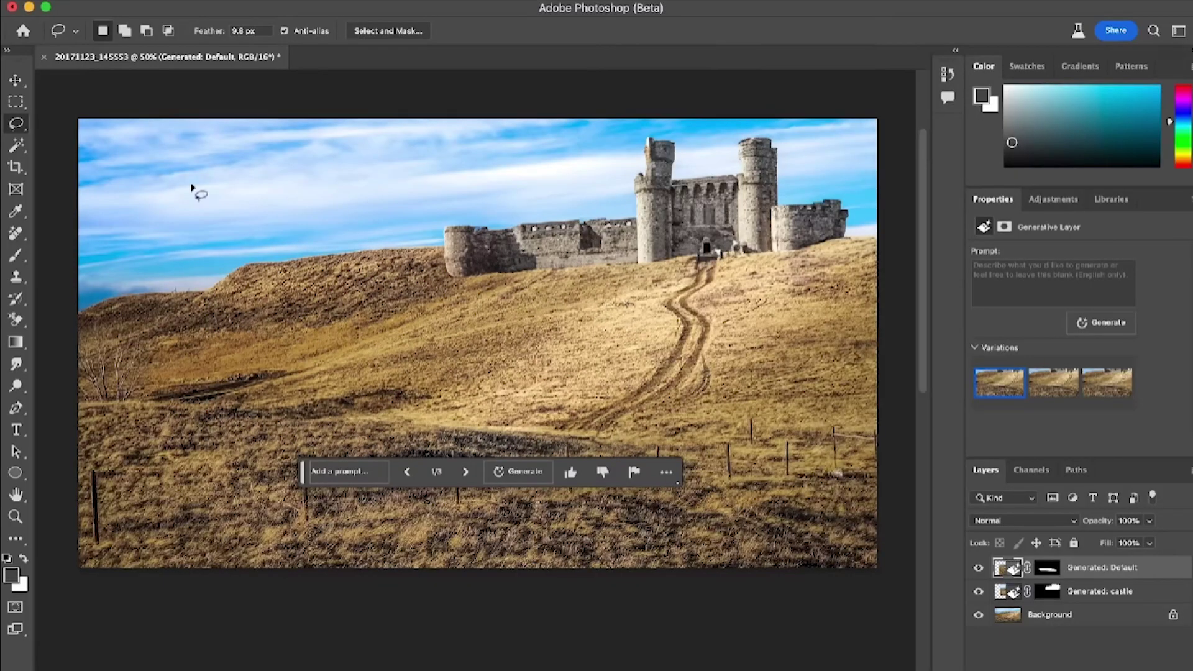
Step: Marquee-select a rectangle of hillside below the castle for Generative Fill
click(15, 103)
drag(373, 370, 648, 442)
click(402, 462)
Step: Generate 'truck carrying balloons' and pin the prompt bar near the top
text(truck carry)
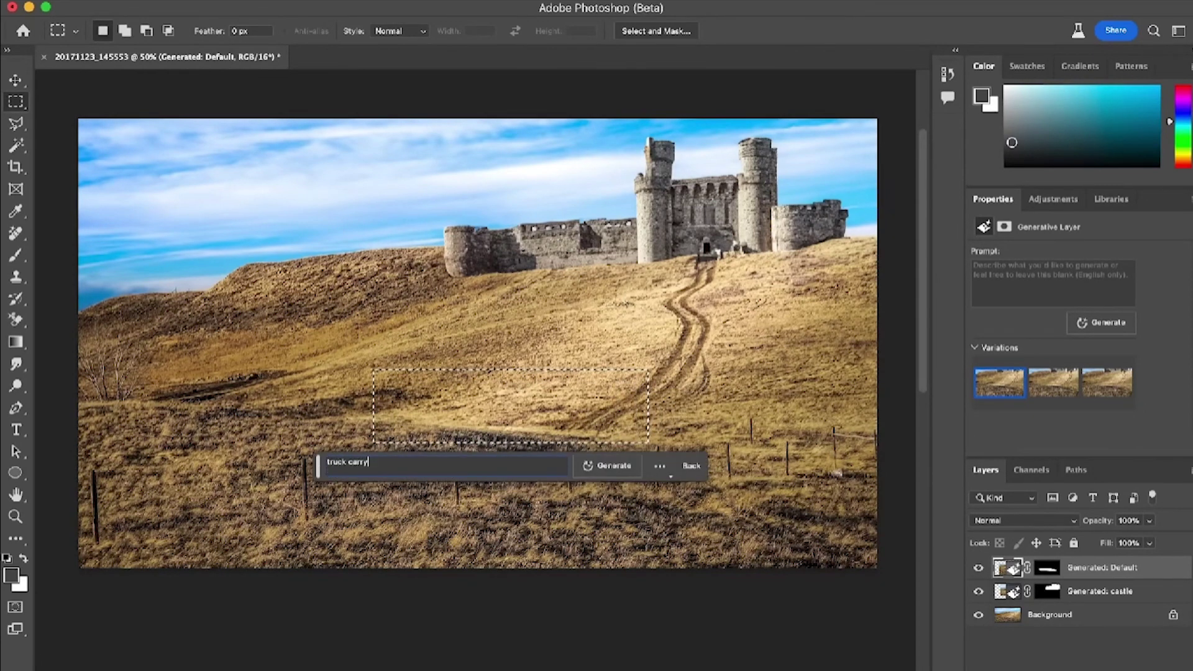
text(ing balloons)
key(Return)
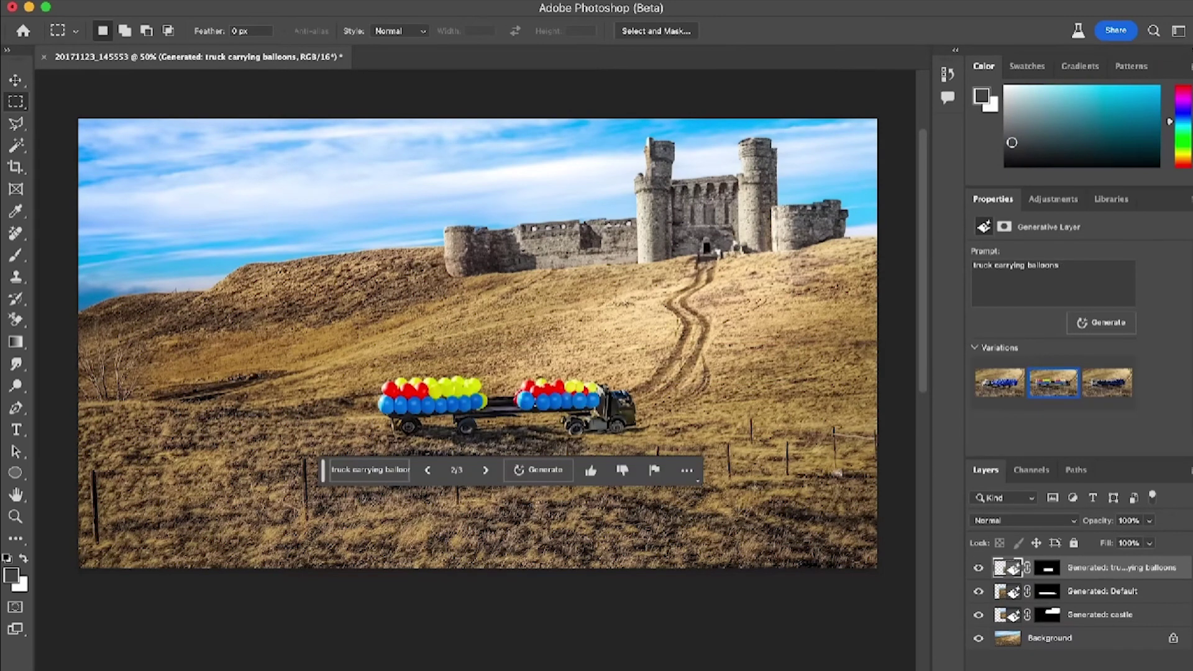
drag(322, 470, 233, 95)
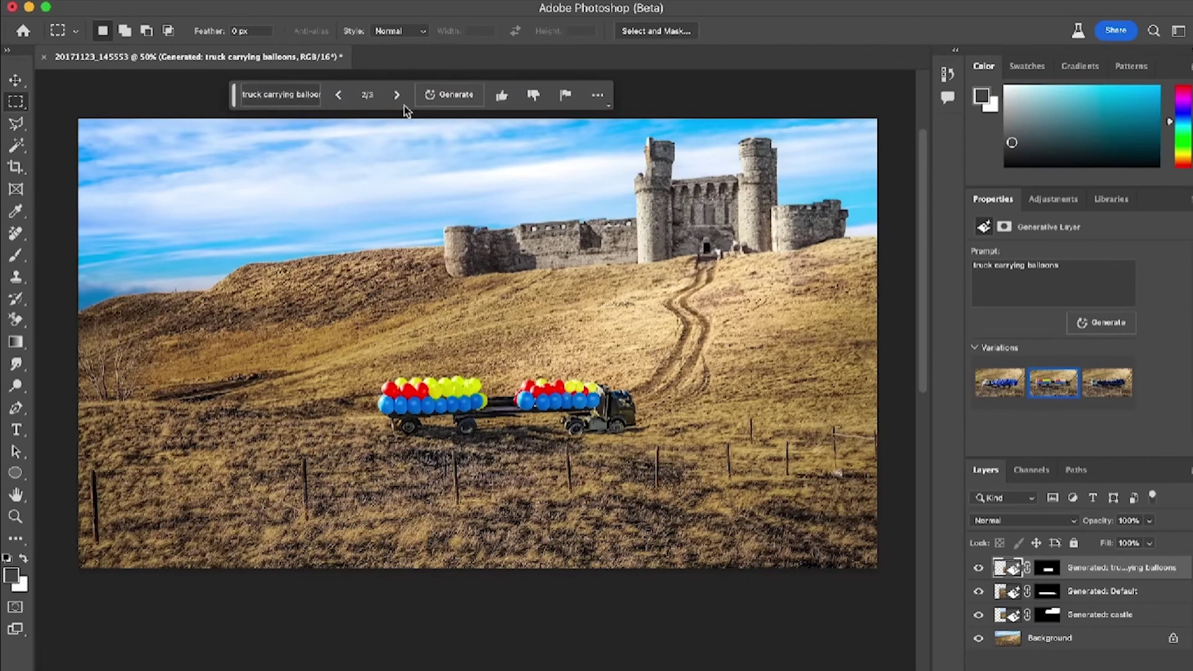
click(597, 95)
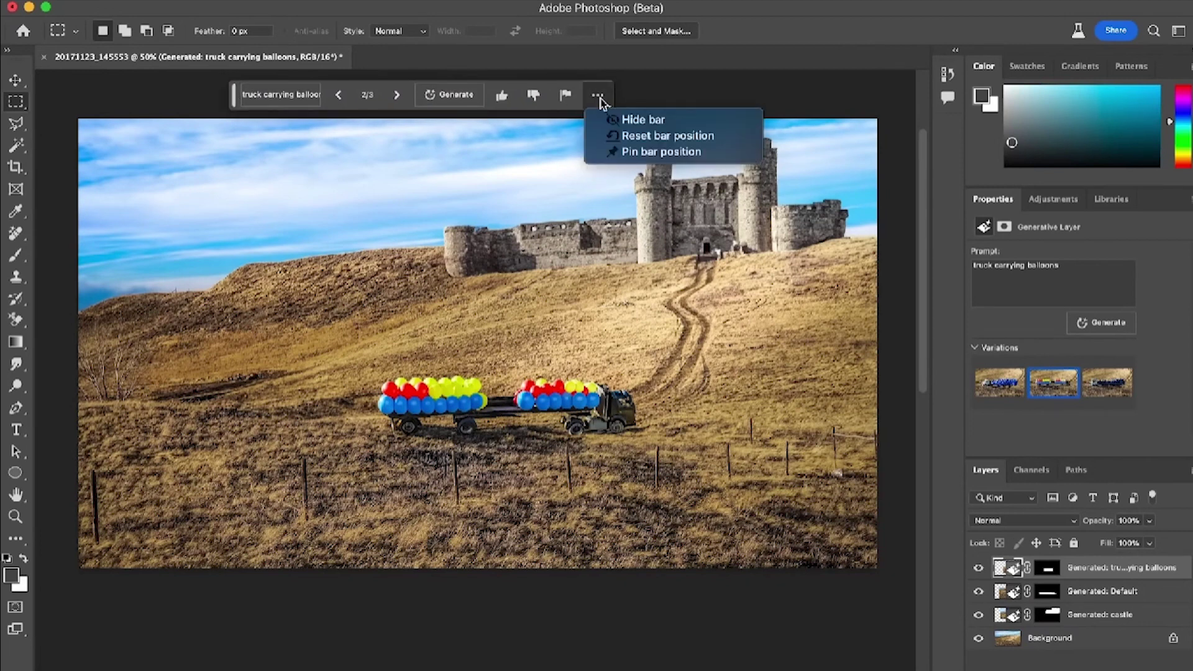
click(636, 154)
Step: Zoom out and crop outward to extend the canvas above and right
key(super+minus)
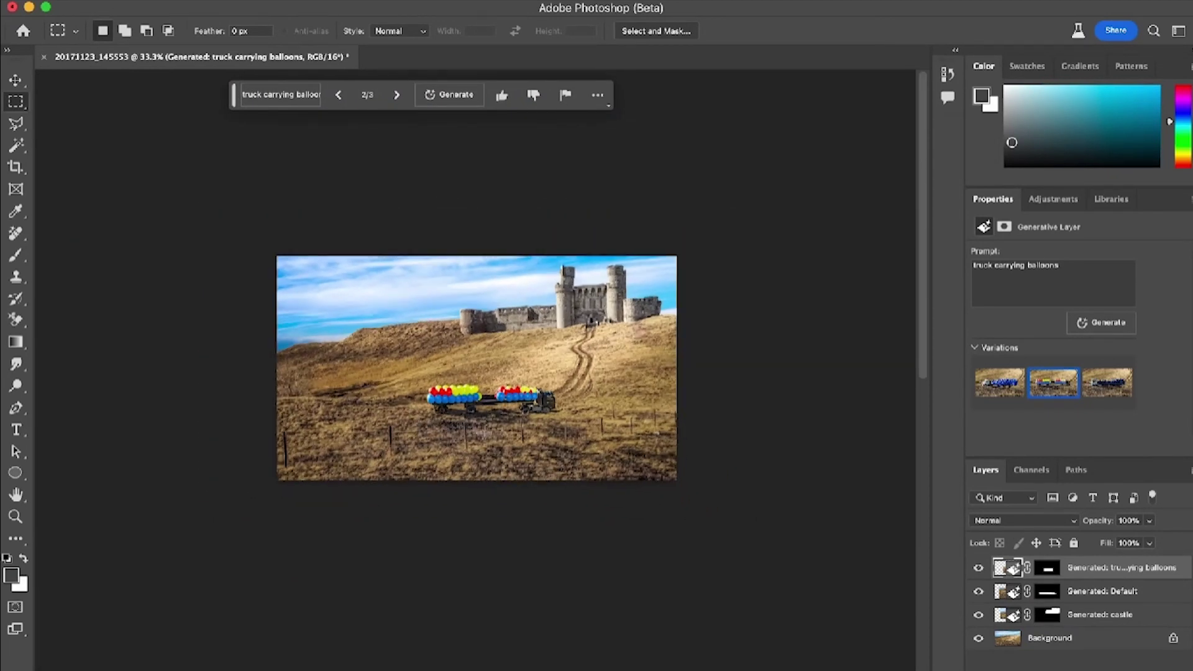
drag(519, 429, 339, 528)
key(c)
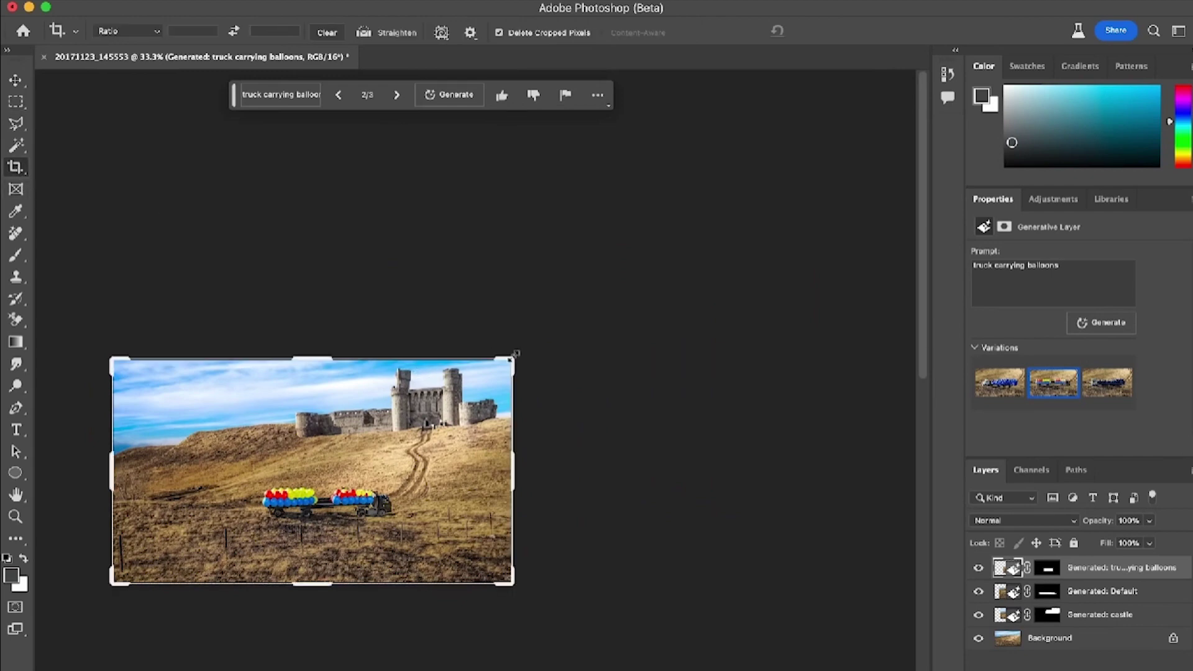
drag(516, 355, 654, 326)
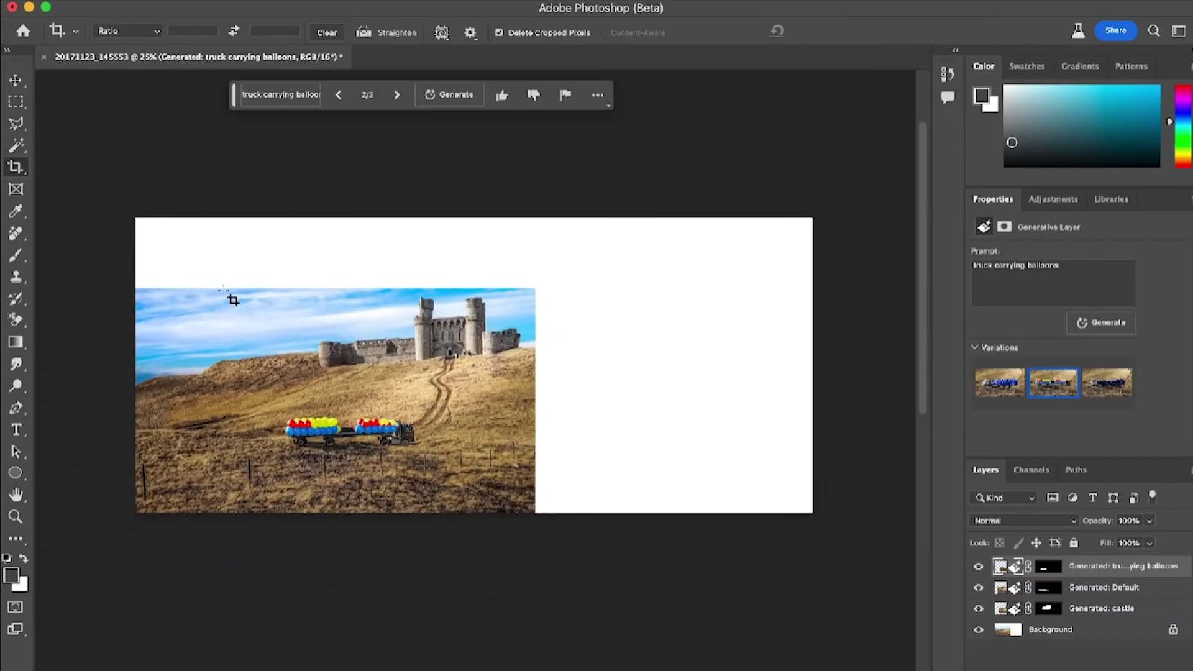
Step: Select the photo, invert to the blank canvas, and generate matching sky and hillside
click(16, 103)
drag(126, 526, 527, 294)
key(ctrl+shift+i)
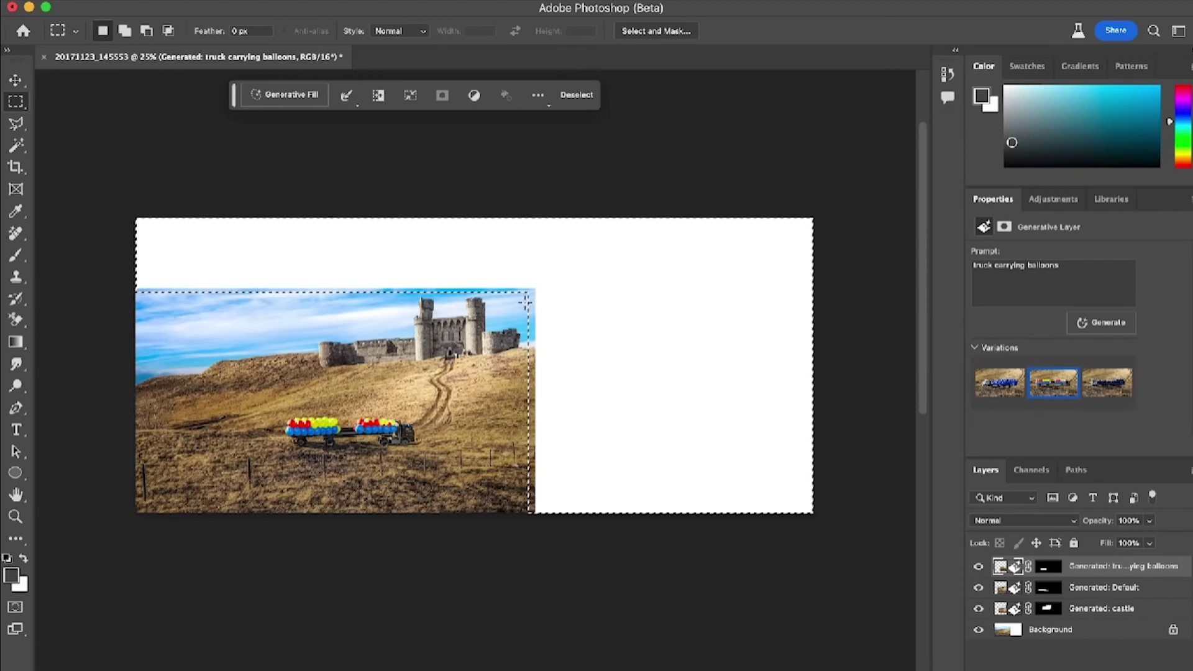
scroll(533, 306, up, 1)
scroll(596, 309, up, 3)
scroll(551, 309, down, 3)
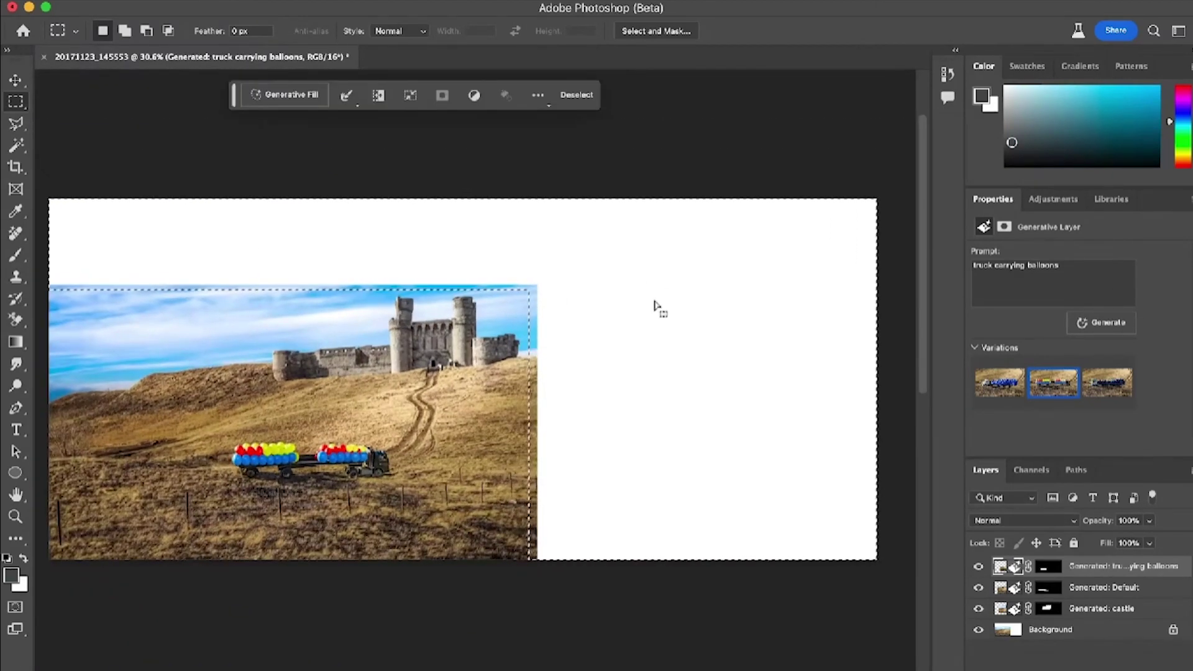
click(283, 94)
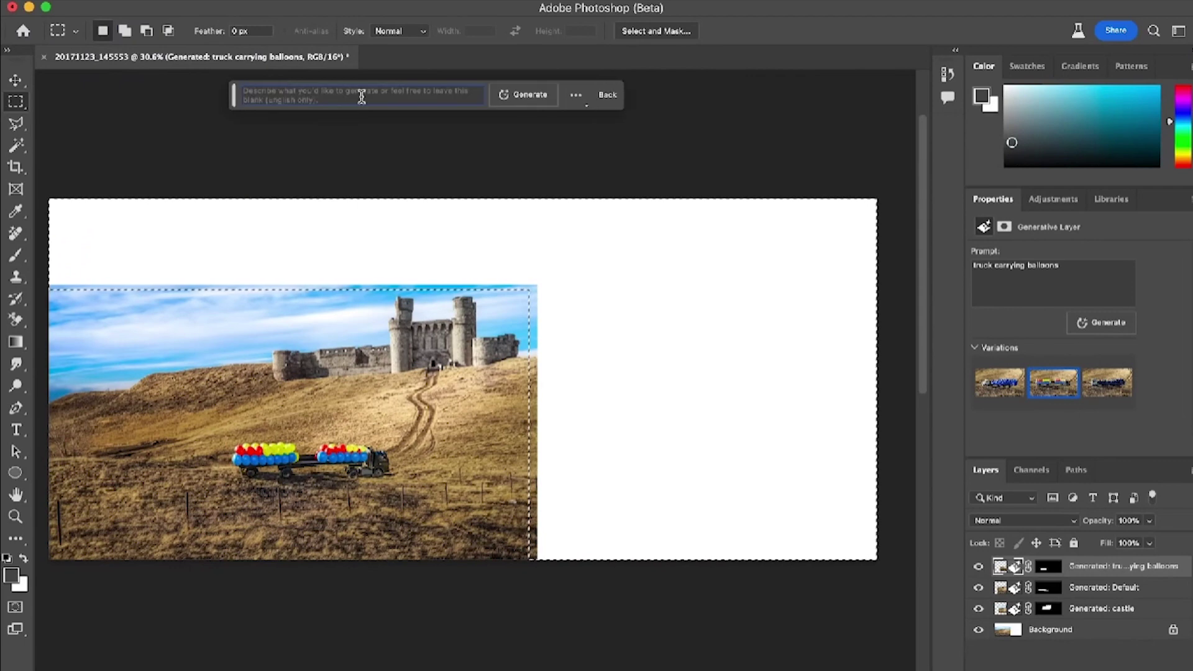
click(524, 94)
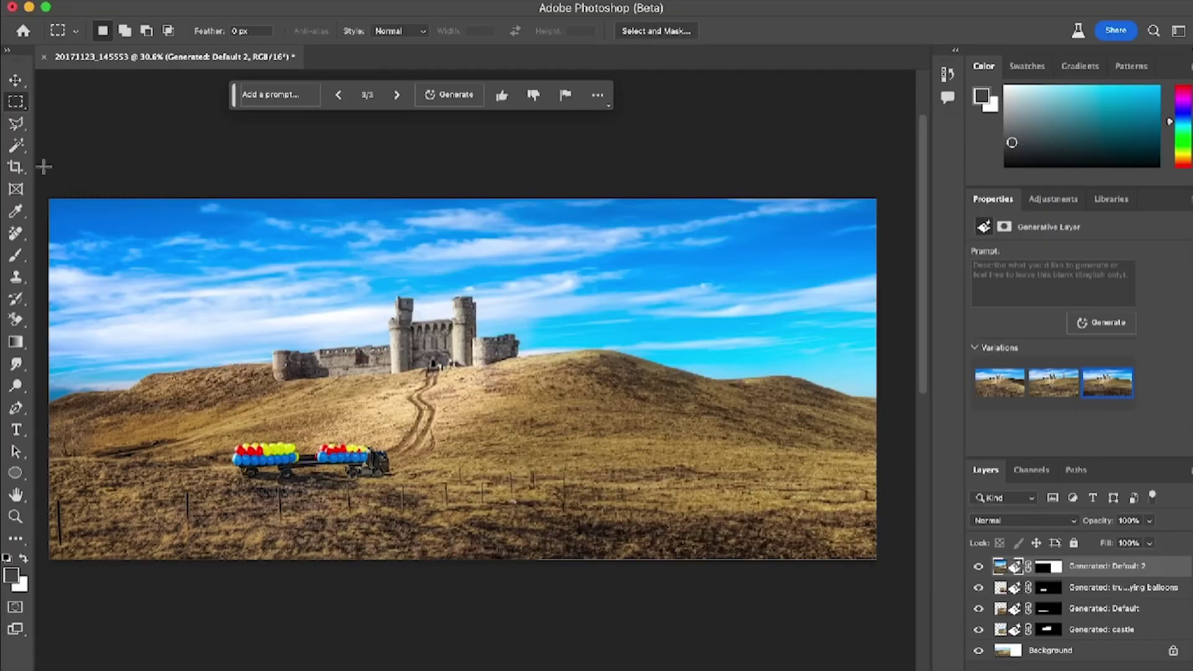
Step: Lasso sky above the castle and generate 'firework', choosing the second variation
drag(16, 123, 47, 129)
mouse_move(323, 332)
mouse_down()
mouse_move(300, 302)
mouse_move(324, 336)
mouse_up()
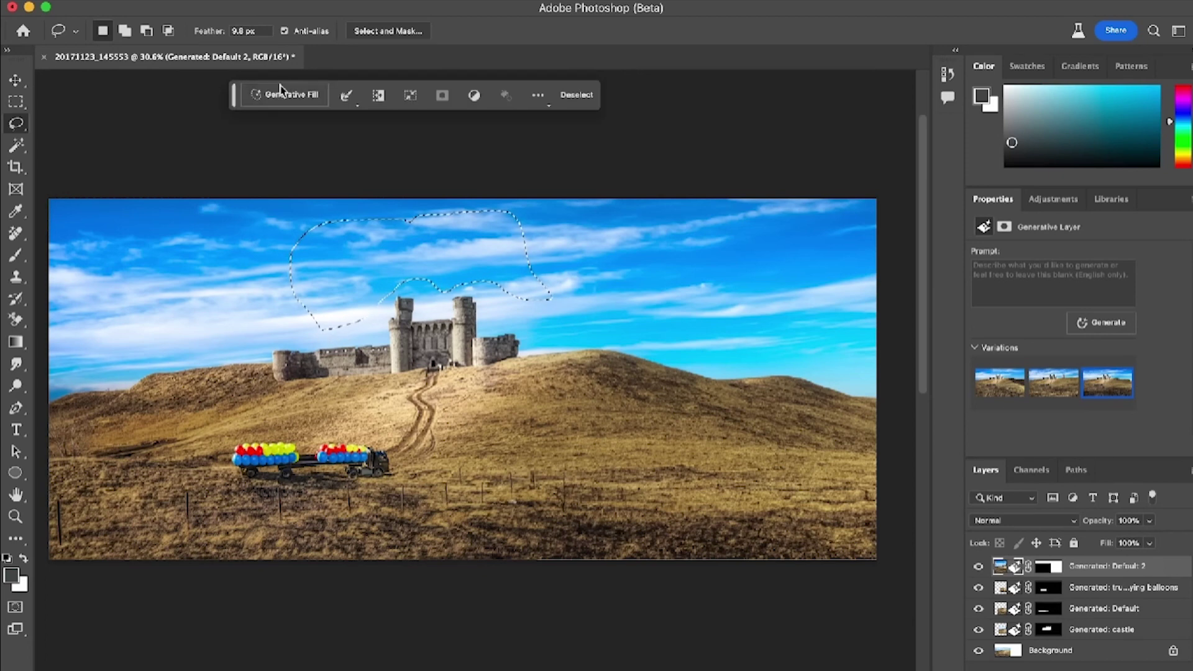
click(283, 92)
text(fireworks)
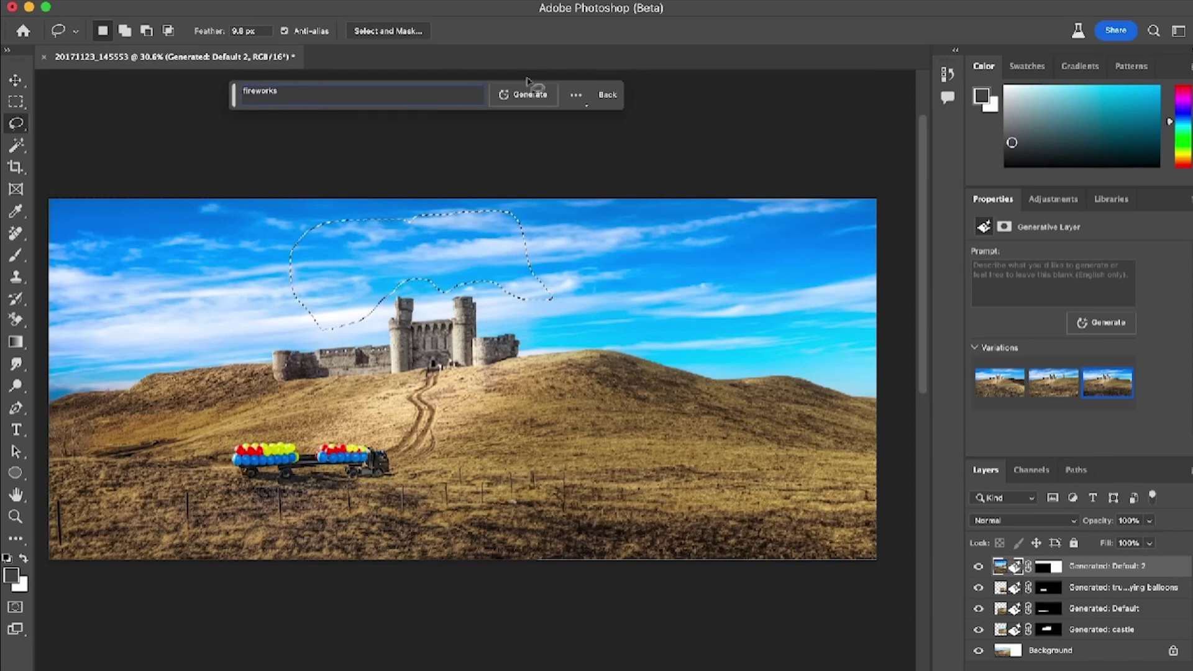
click(526, 93)
click(1049, 389)
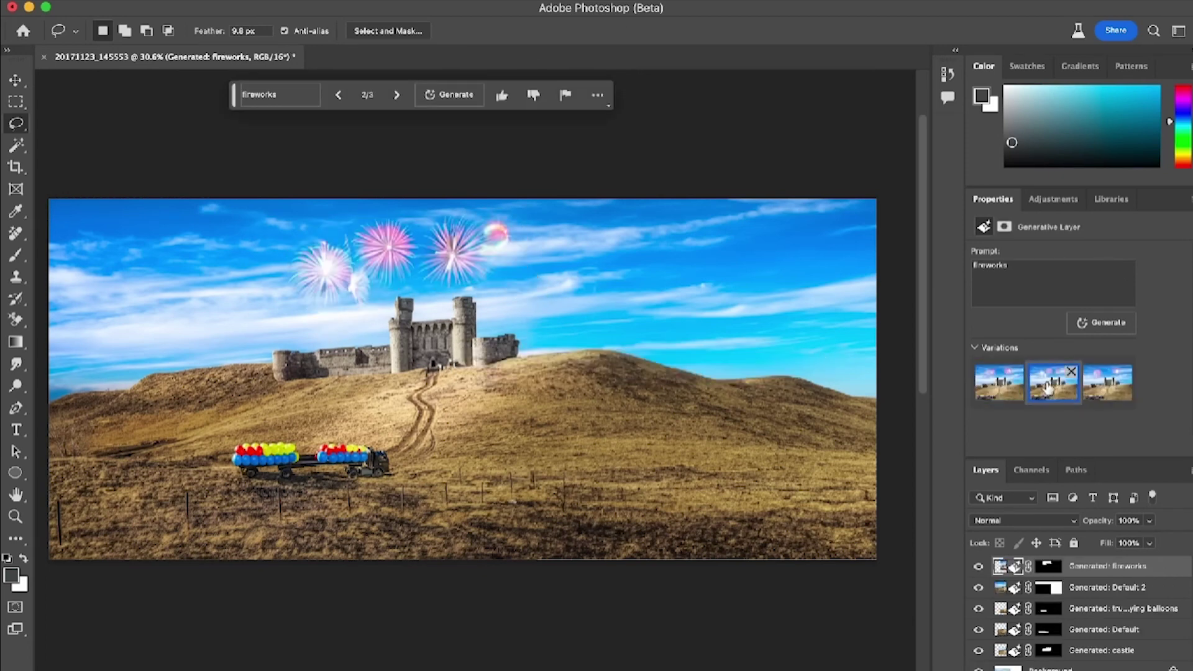
Step: Crop the picture's right edge inward and apply
key(c)
drag(876, 370, 802, 366)
key(Return)
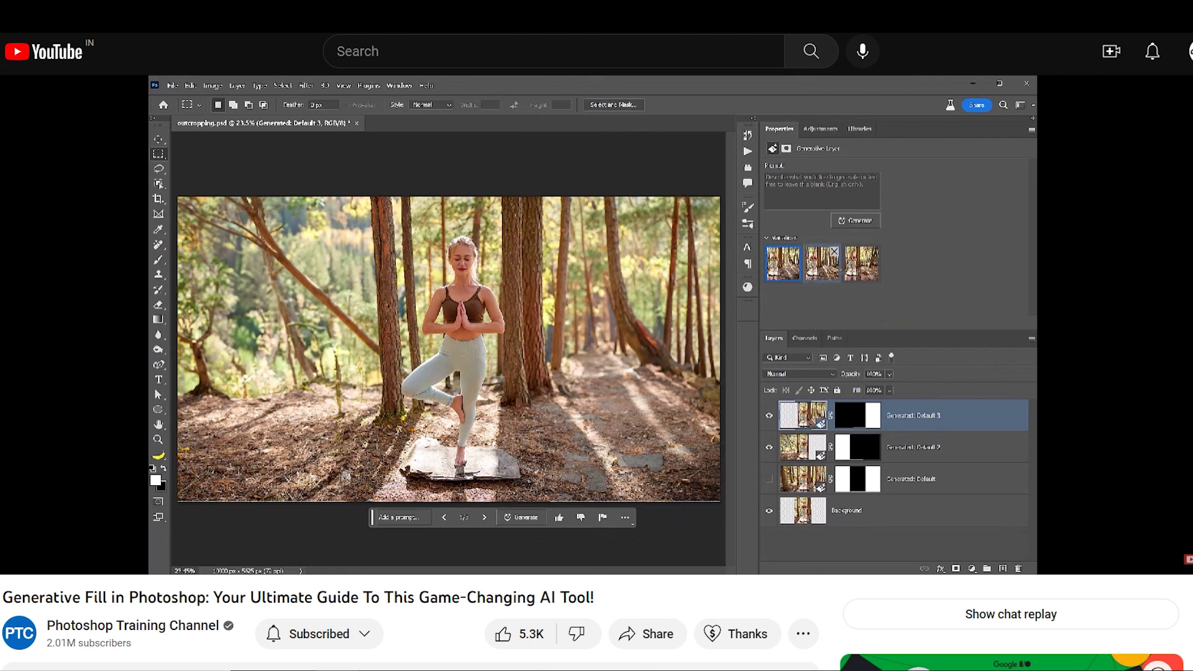
click(821, 274)
click(862, 273)
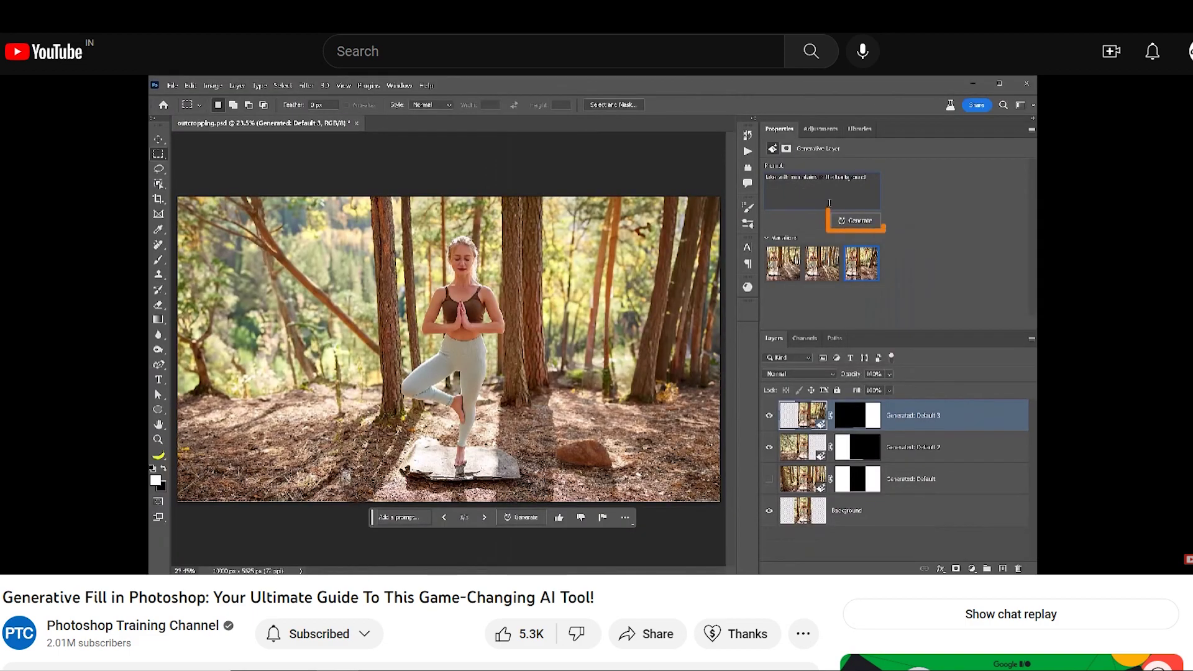
key(f)
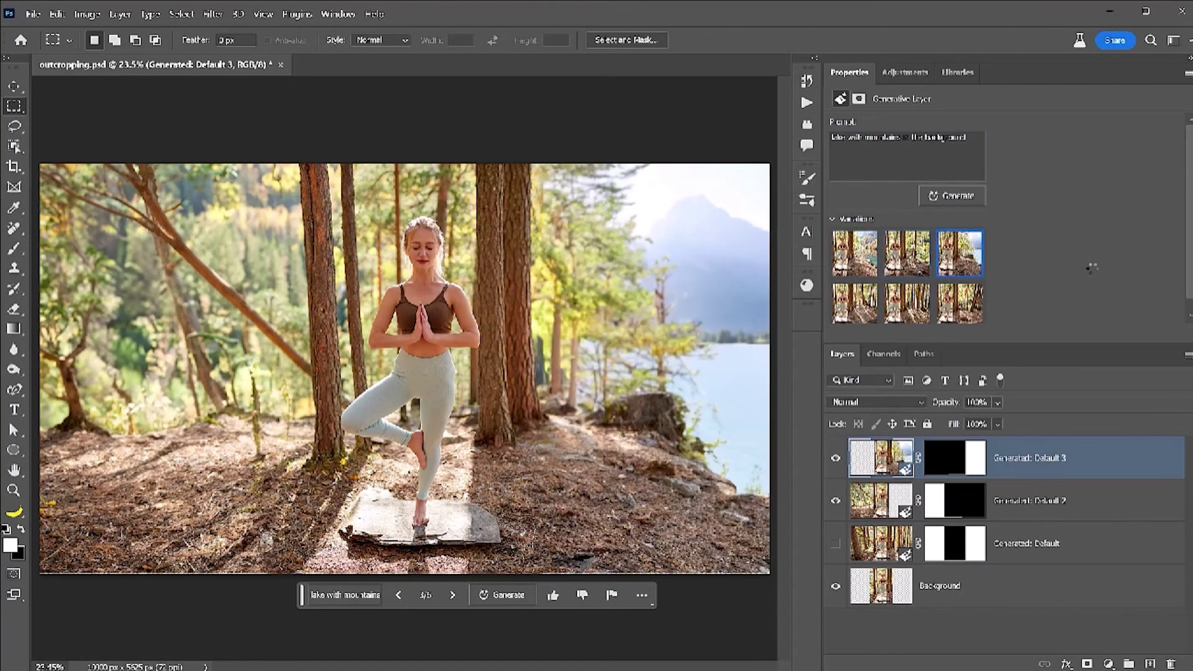
key(Escape)
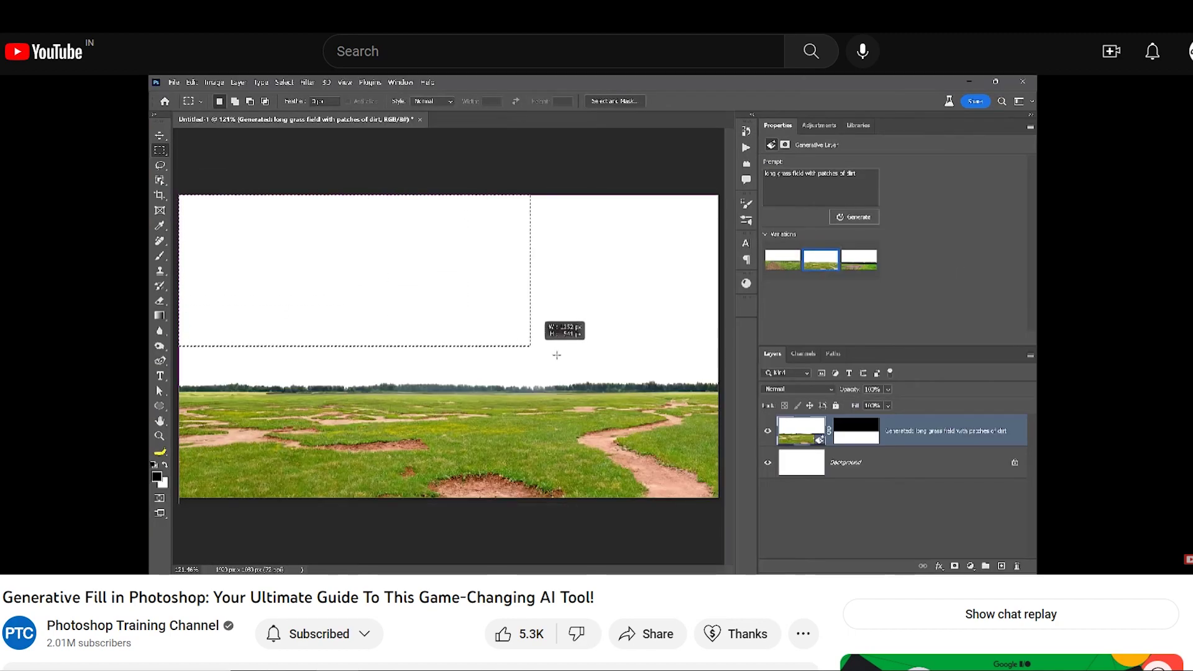
key(f)
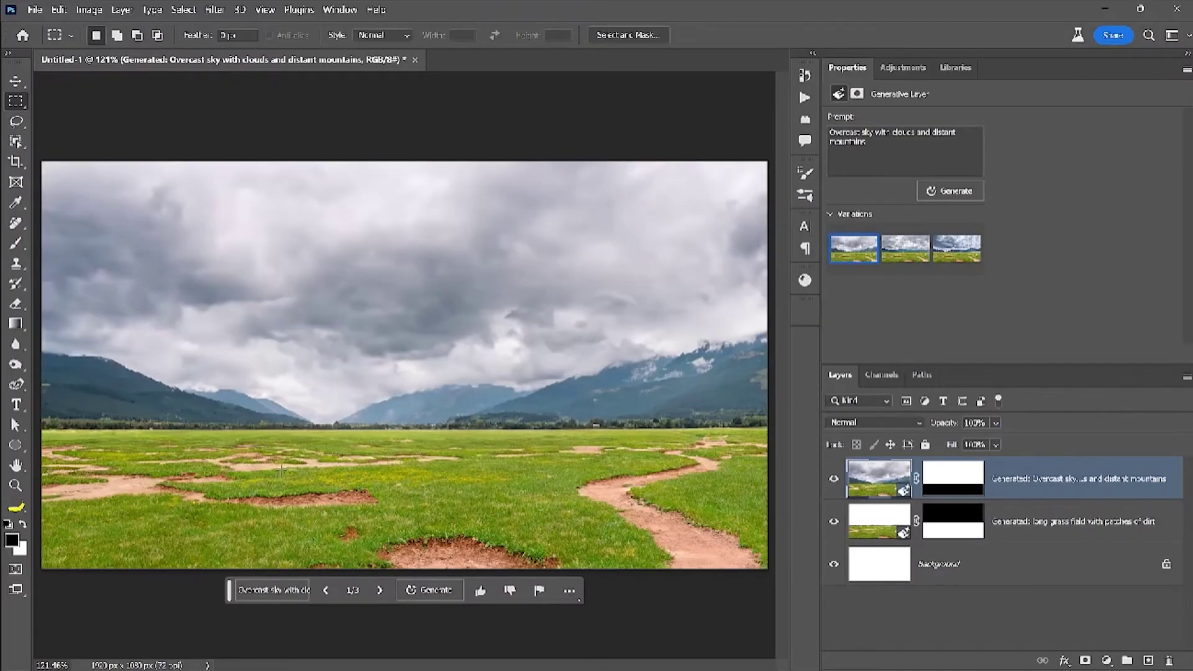
click(903, 263)
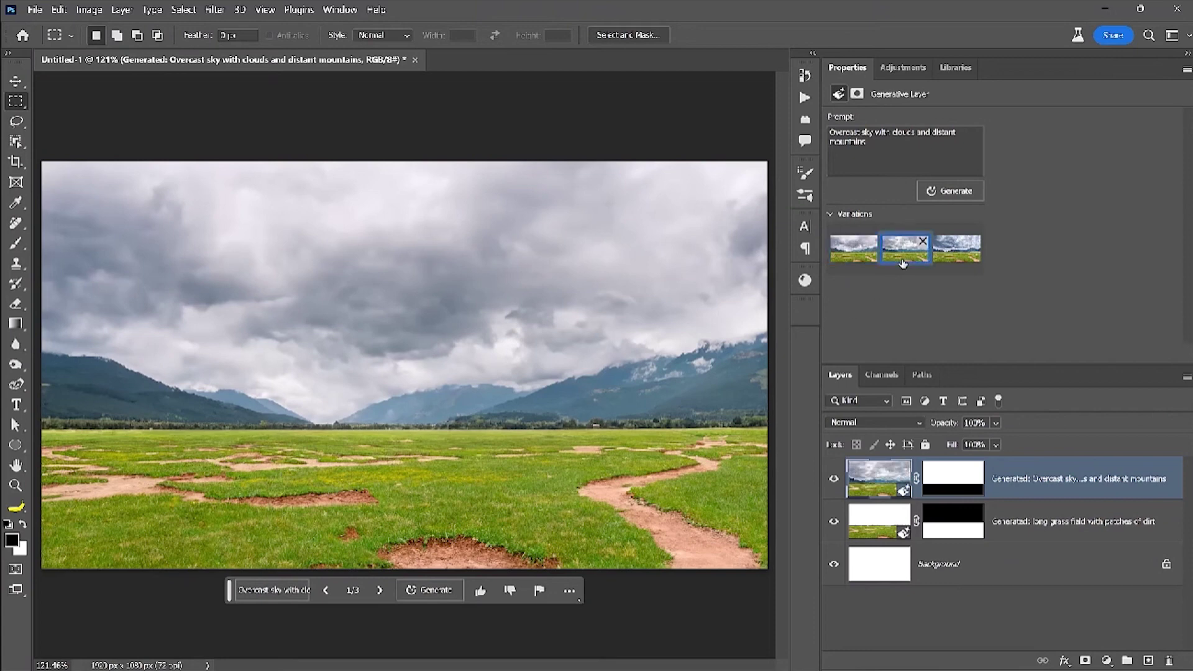
click(957, 252)
click(853, 261)
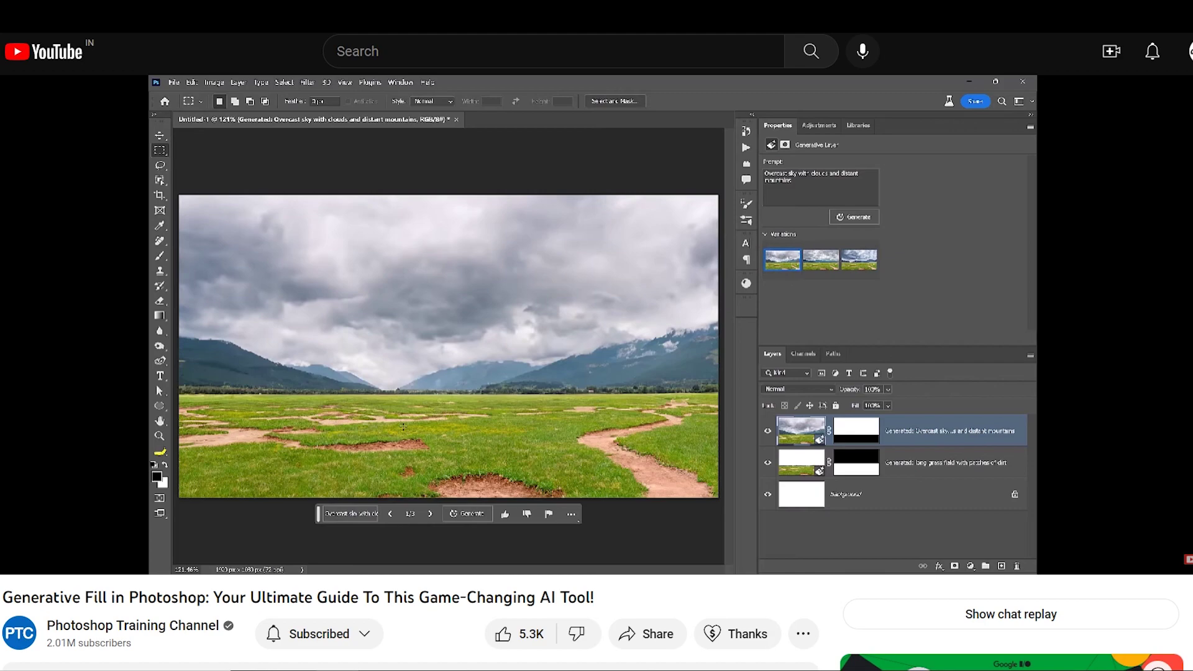
drag(532, 359, 686, 438)
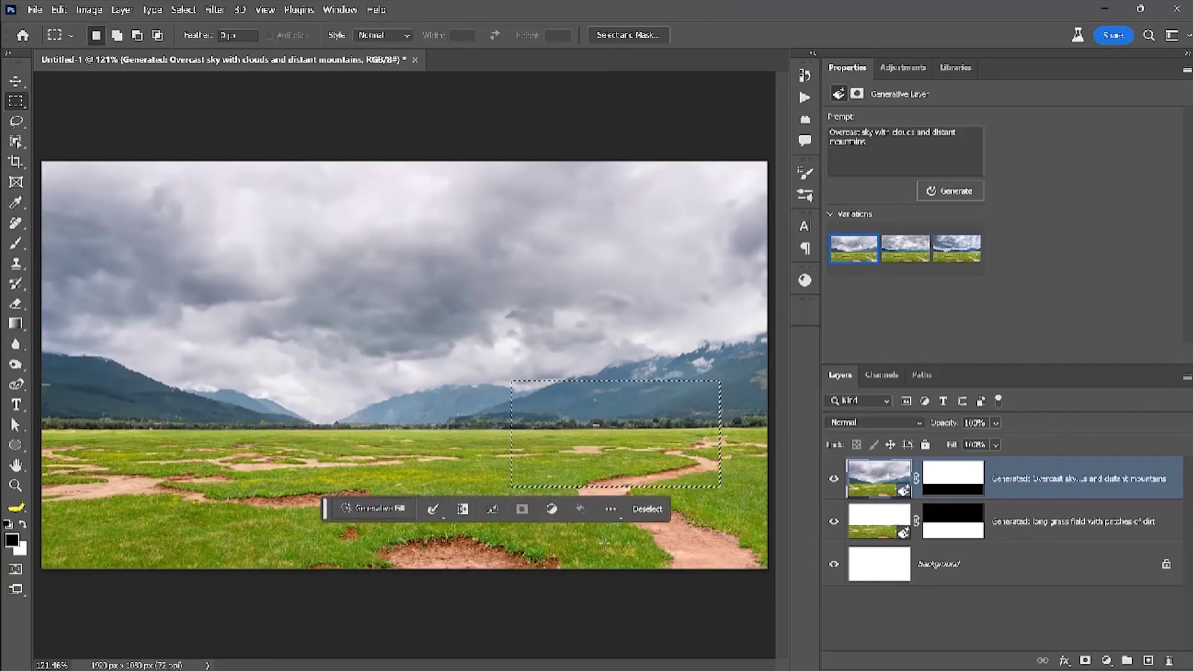
click(457, 463)
text(old broken down red barn)
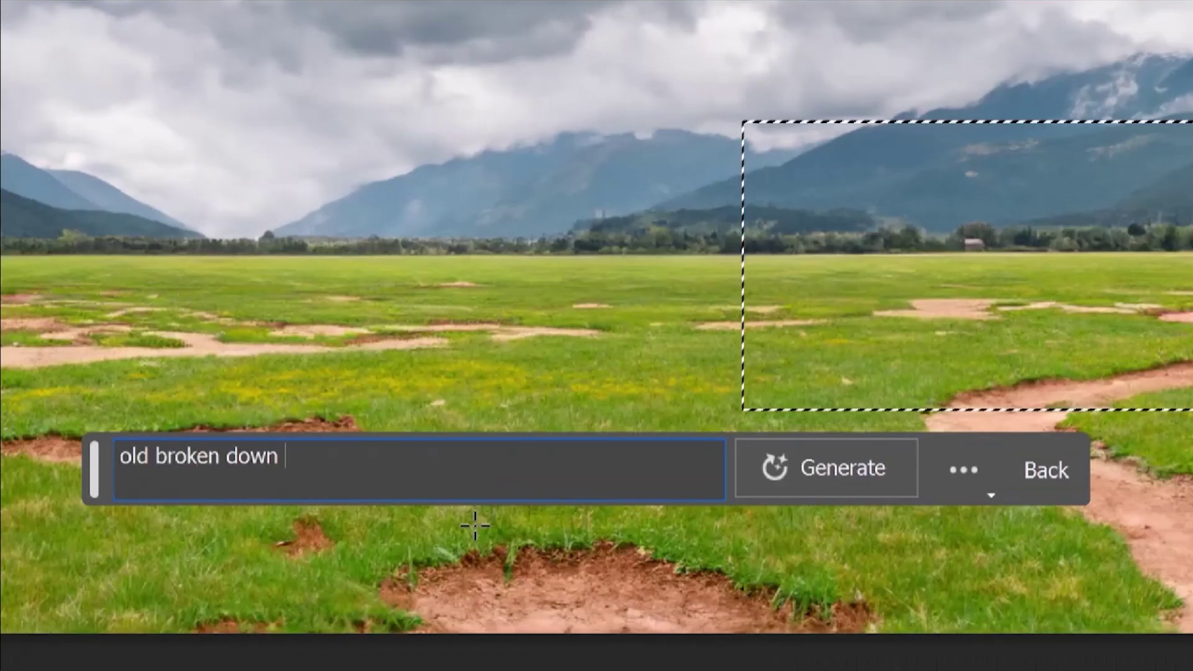
click(541, 509)
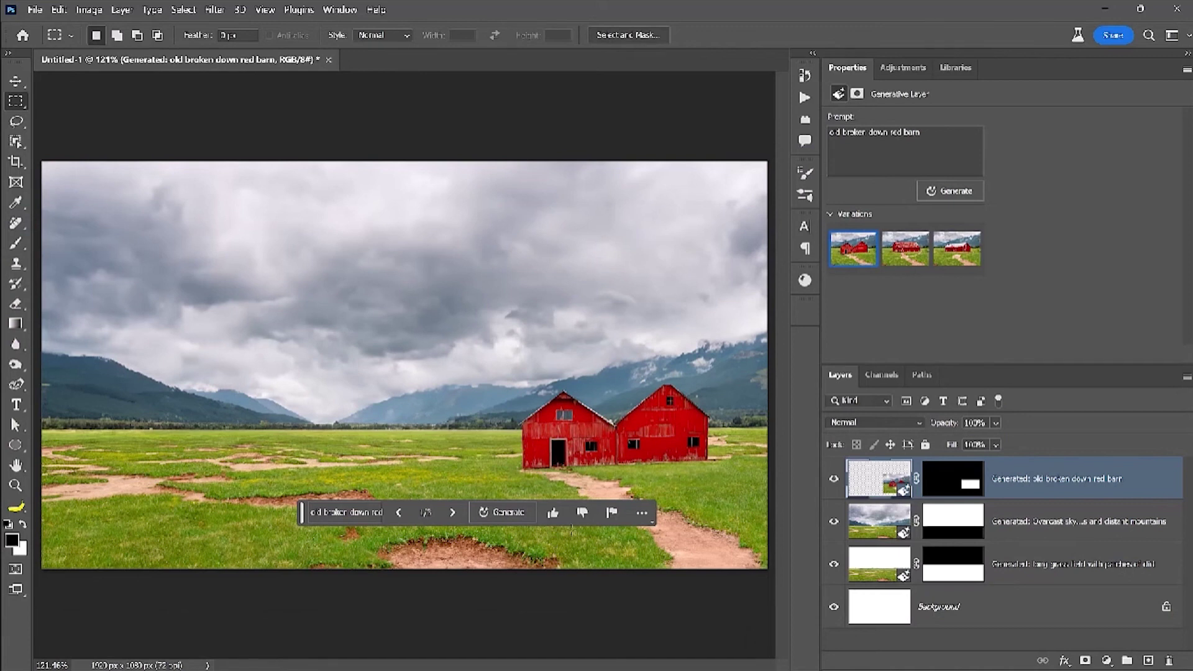
click(908, 258)
click(945, 261)
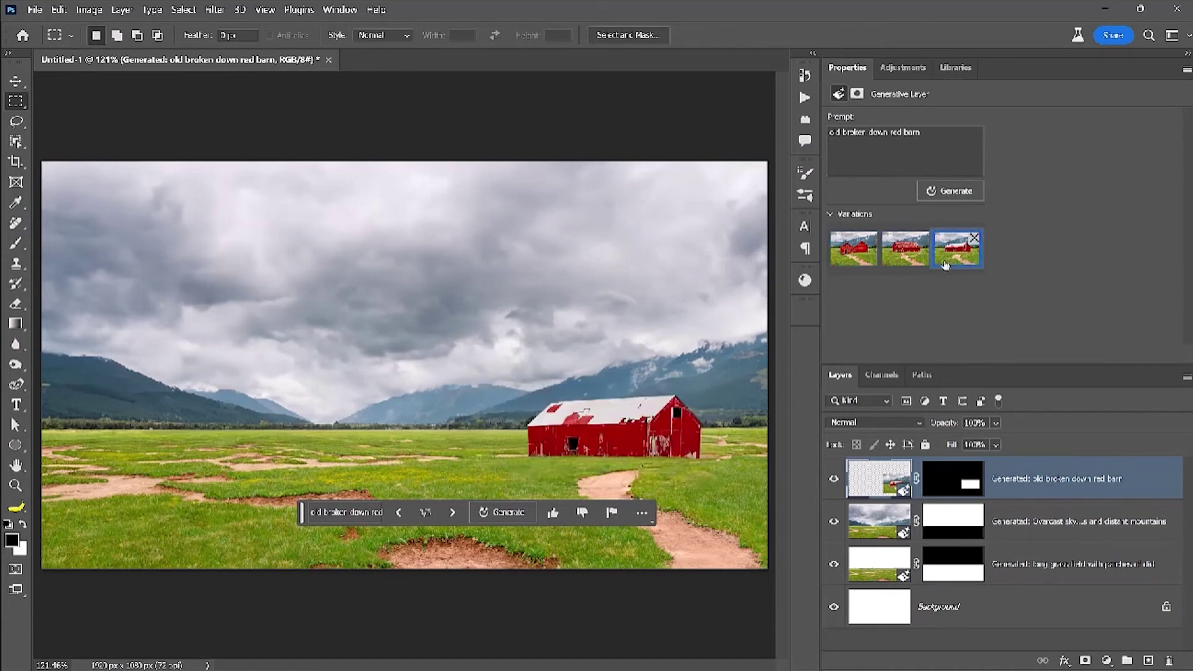
click(902, 266)
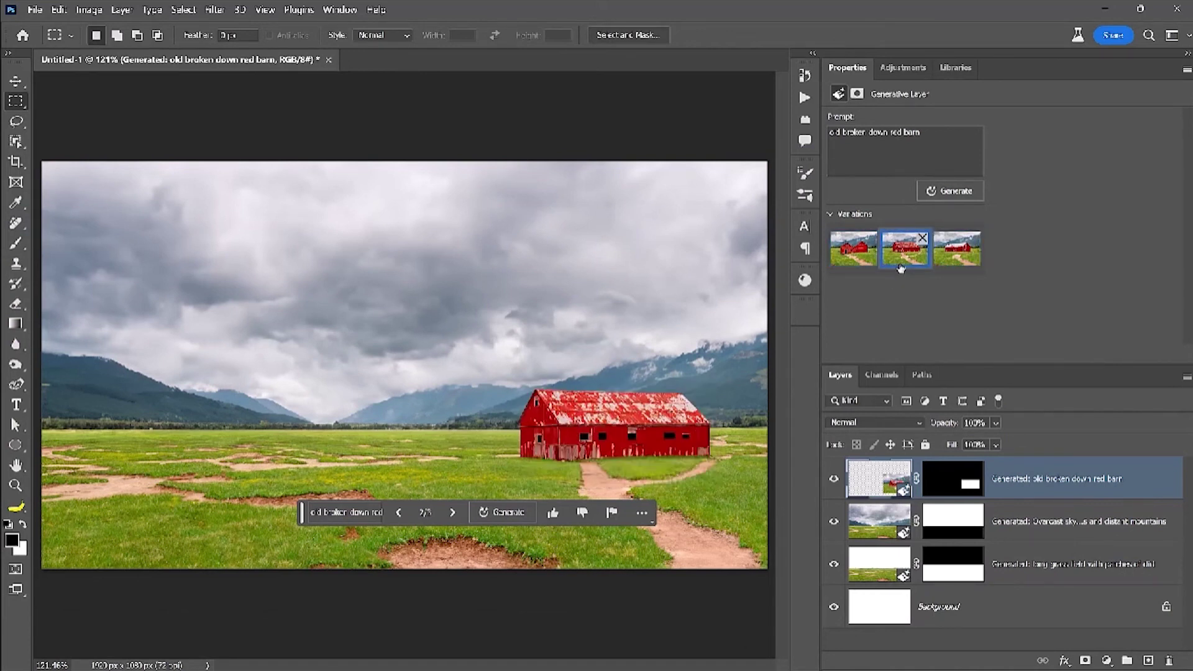
click(953, 266)
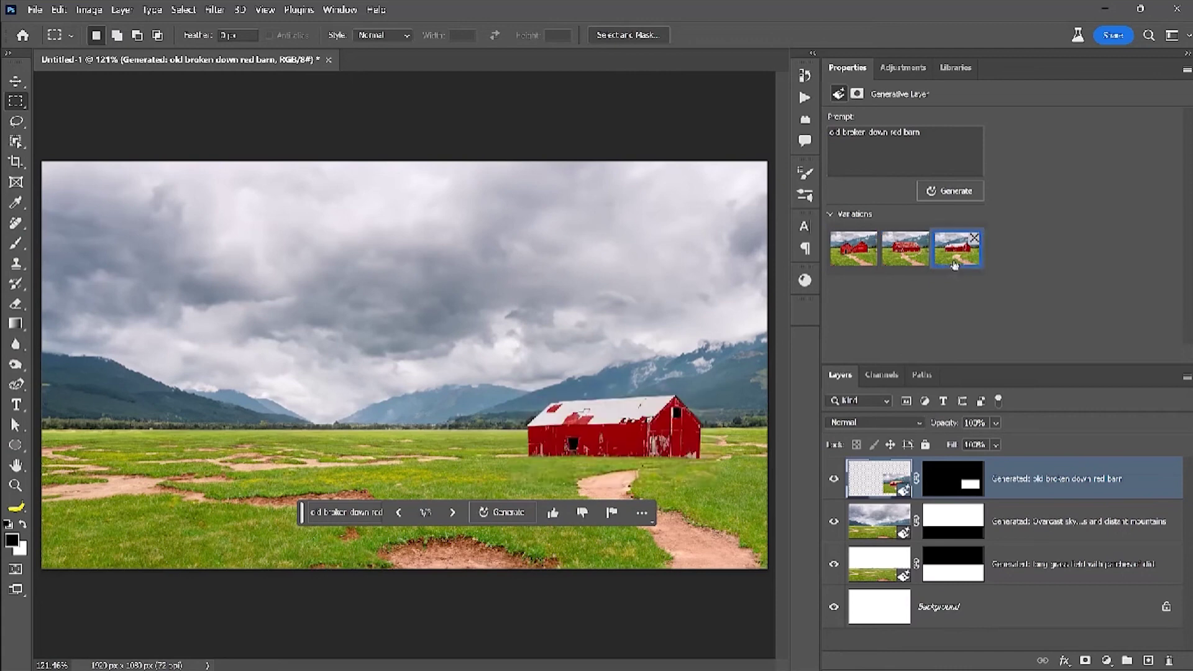
drag(17, 121, 64, 117)
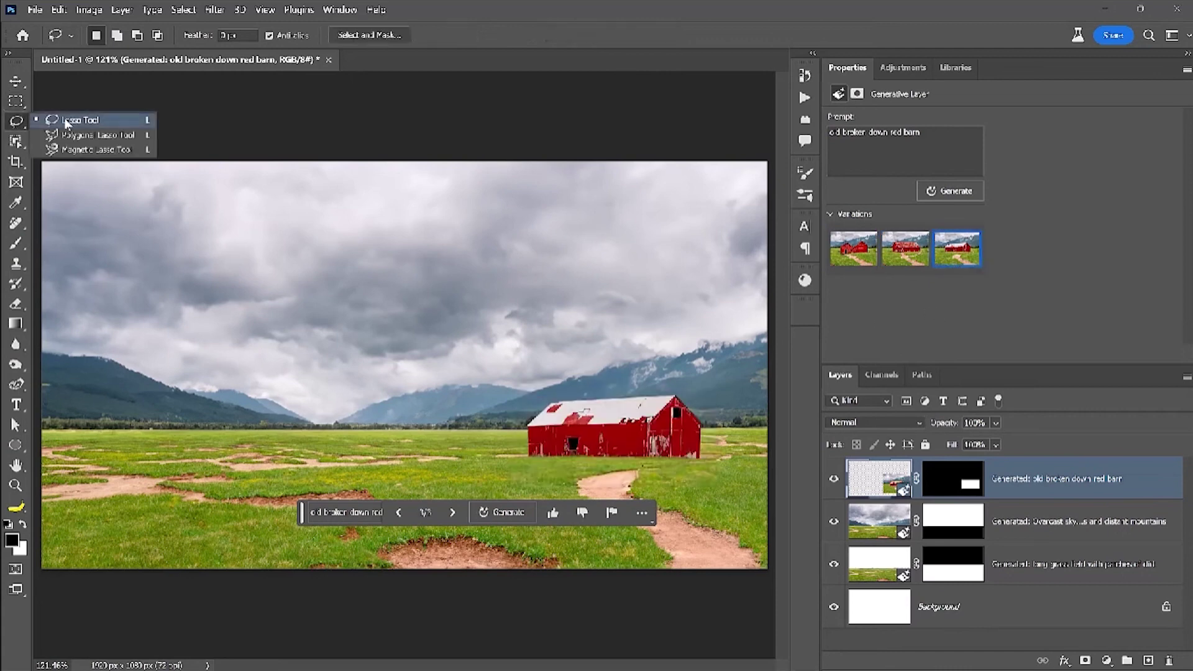
mouse_move(43, 450)
mouse_down()
mouse_move(112, 453)
mouse_move(379, 538)
mouse_up()
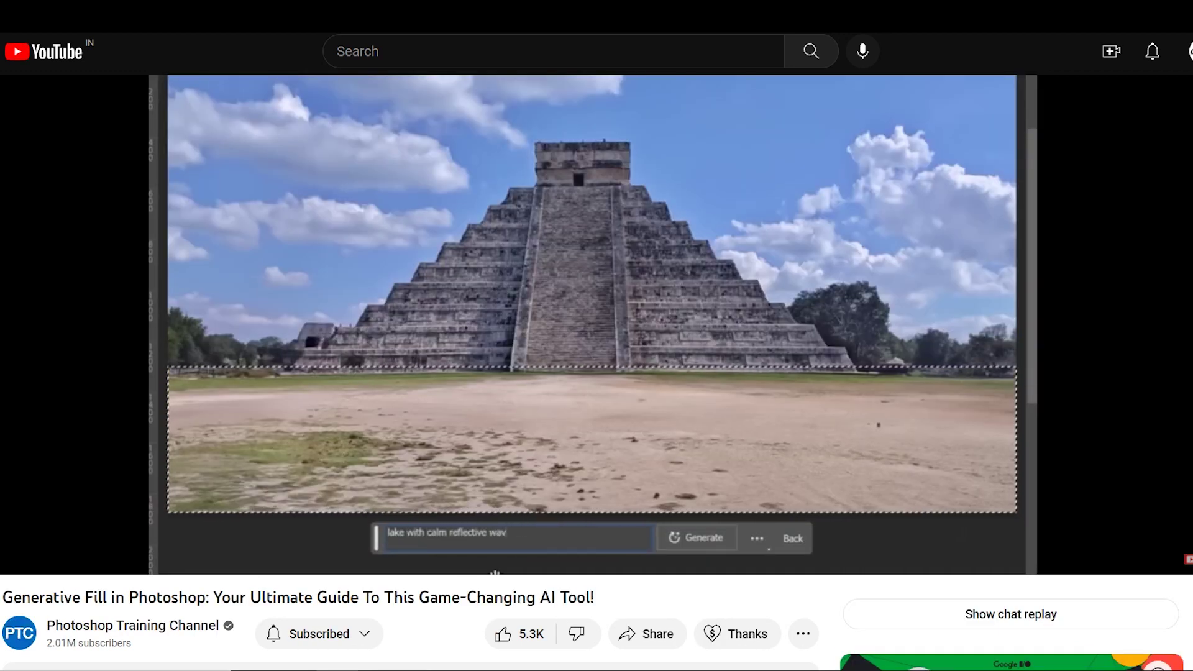
key(f)
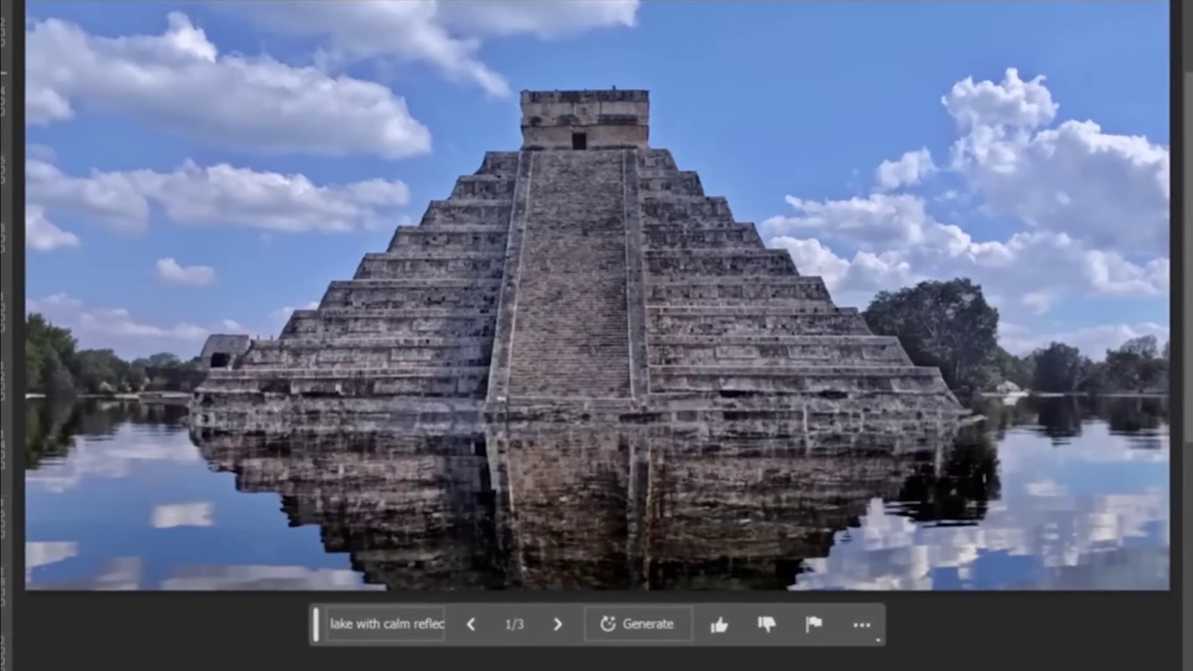